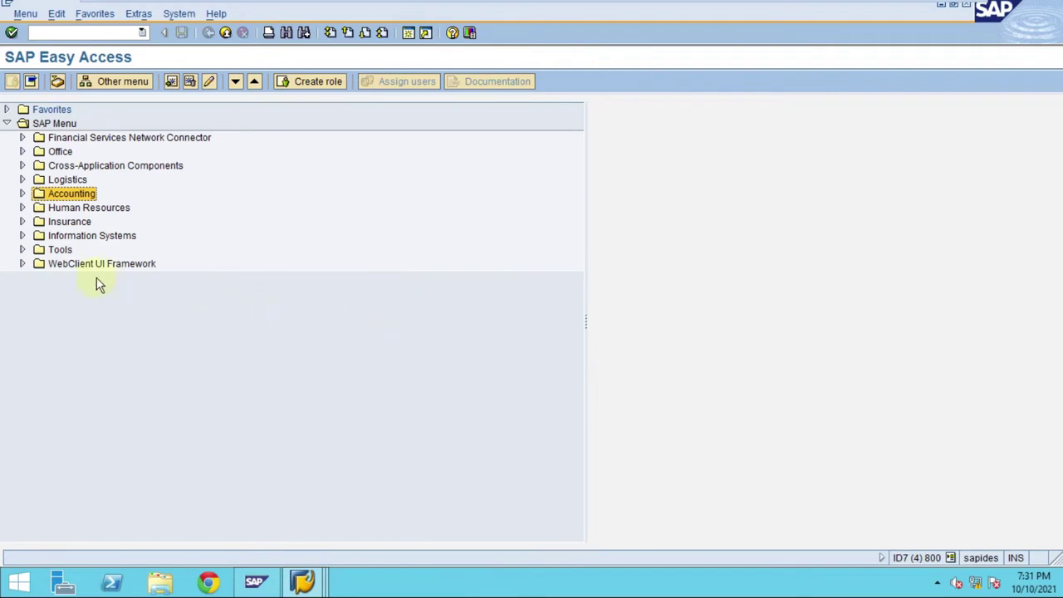
Expand Accounting > Financial Accounting > Fixed Assets in the SAP Menu, collapsing the Asset subfolders.
left_click(23, 193)
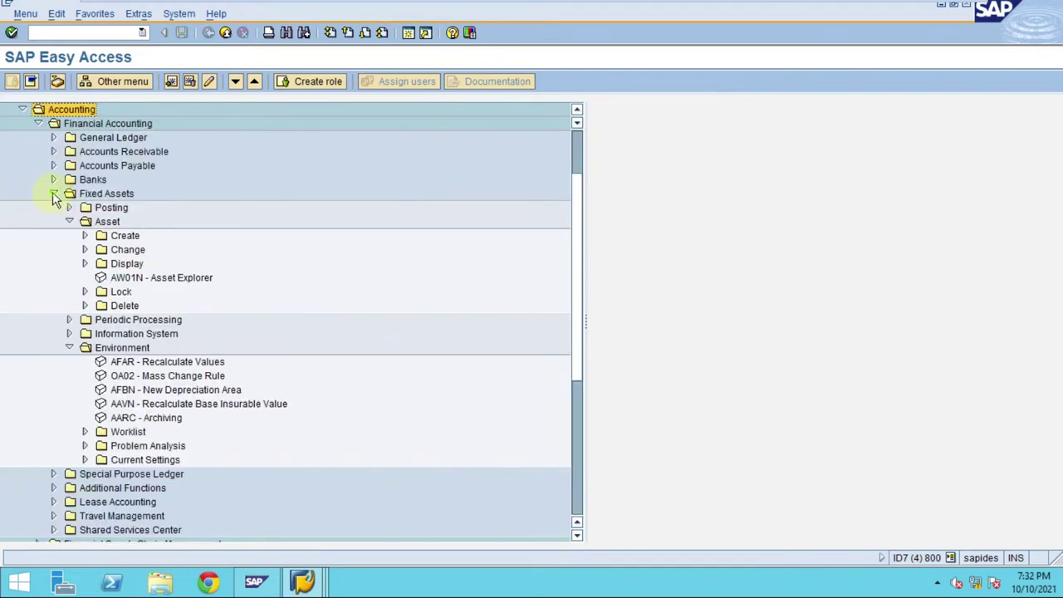
left_click(53, 194)
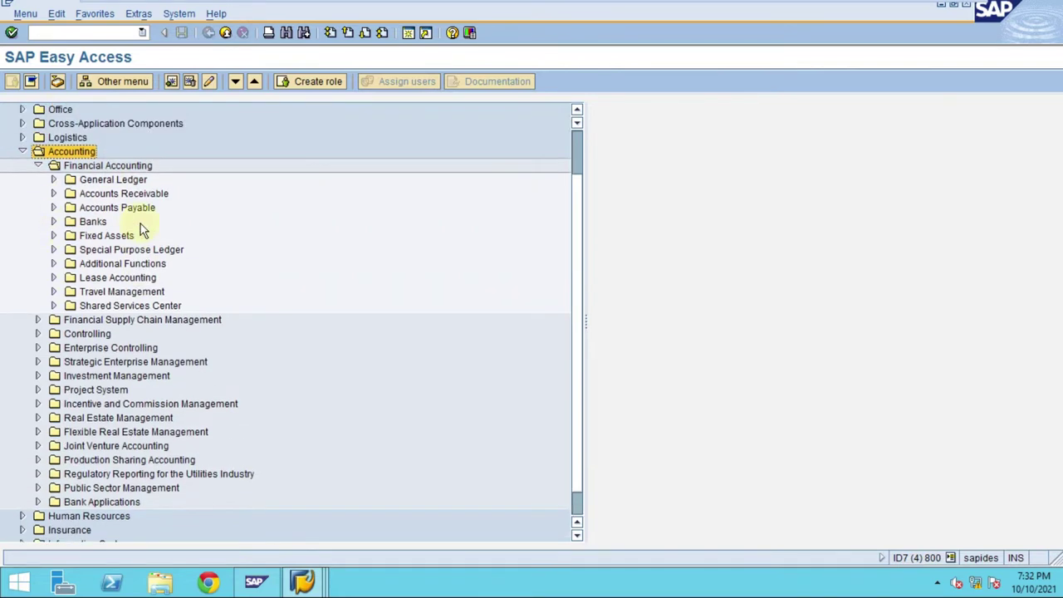
scroll(109, 224, "up", 2)
mouse_move(381, 8)
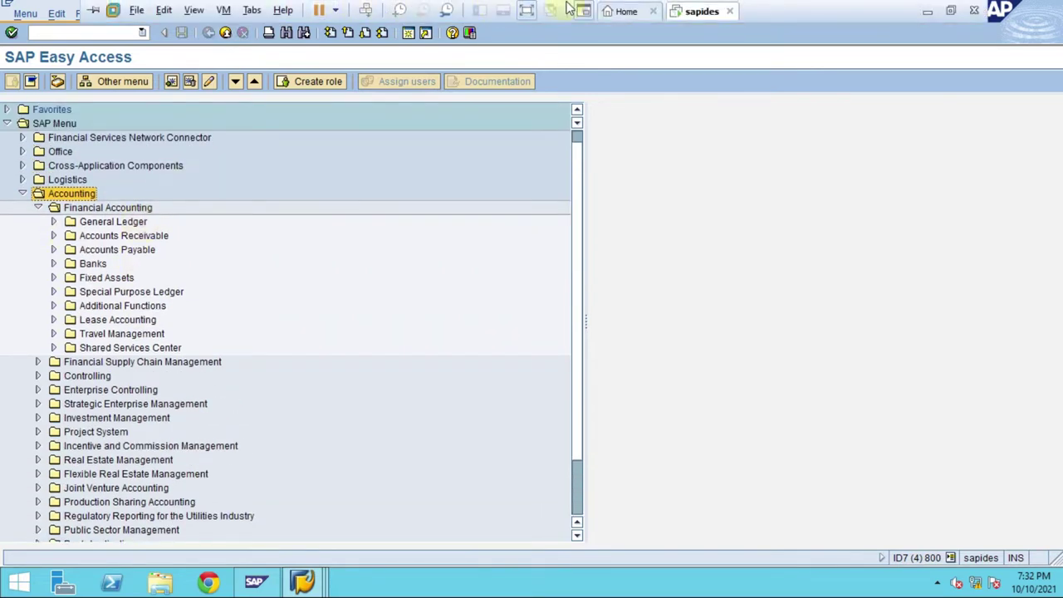
mouse_move(572, 9)
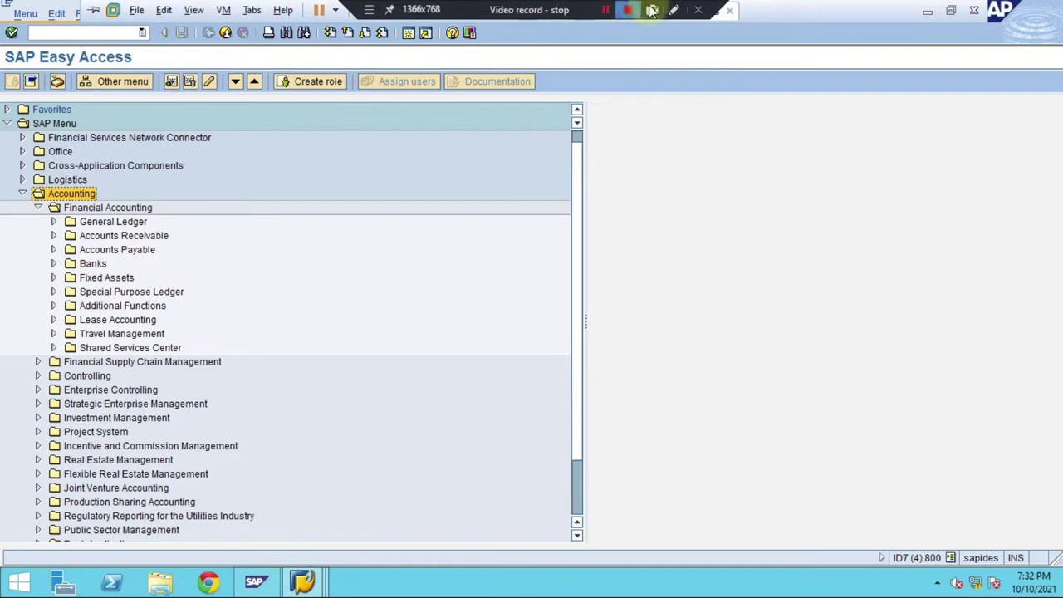
left_click(53, 277)
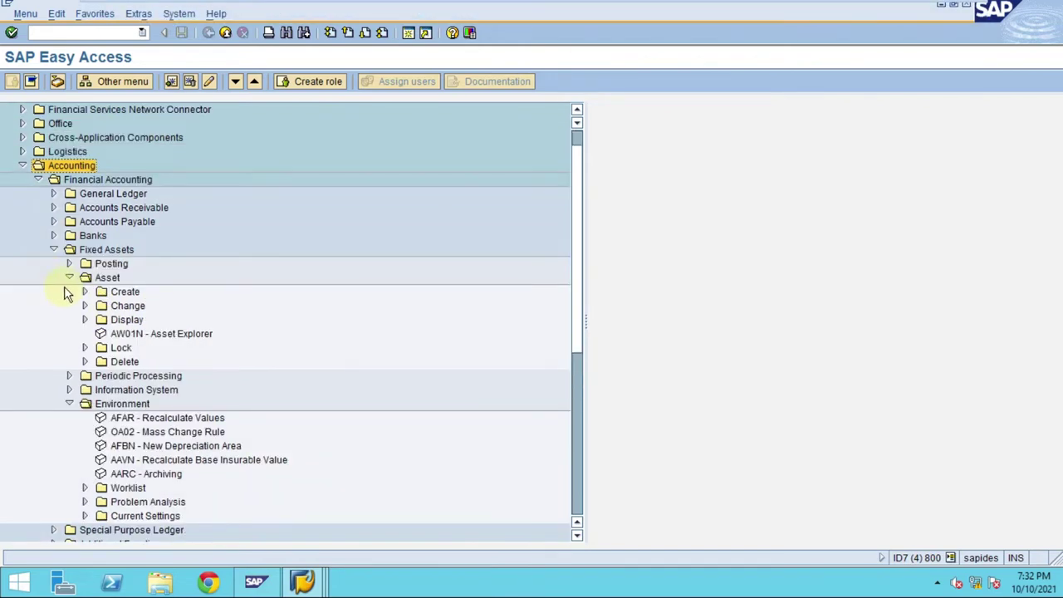
left_click(68, 278)
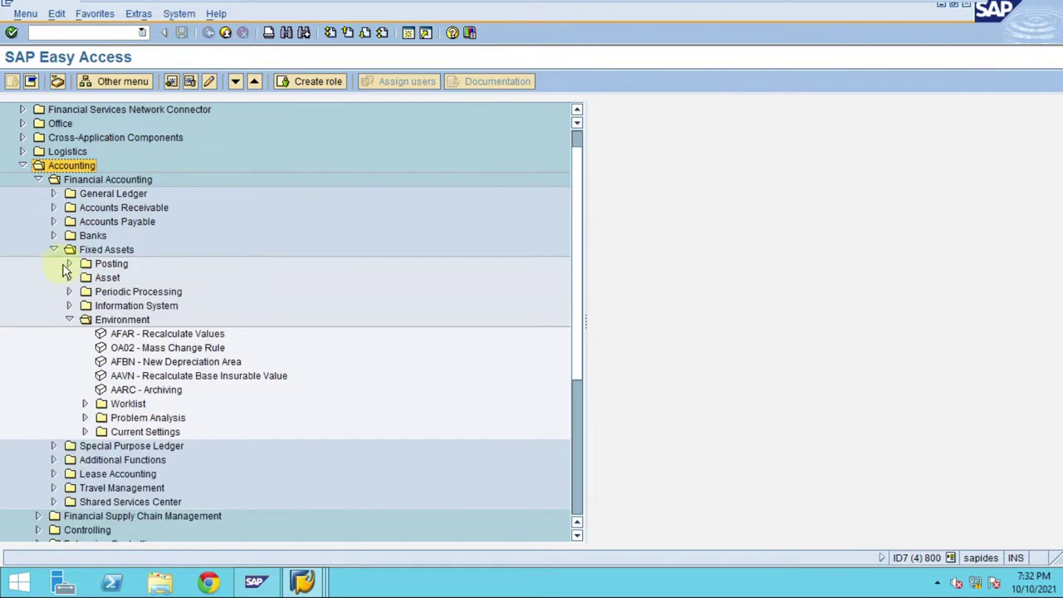
left_click(69, 251)
Expand Environment > Current Settings to list the asset-configuration transactions.
left_click(116, 320)
left_click(84, 432)
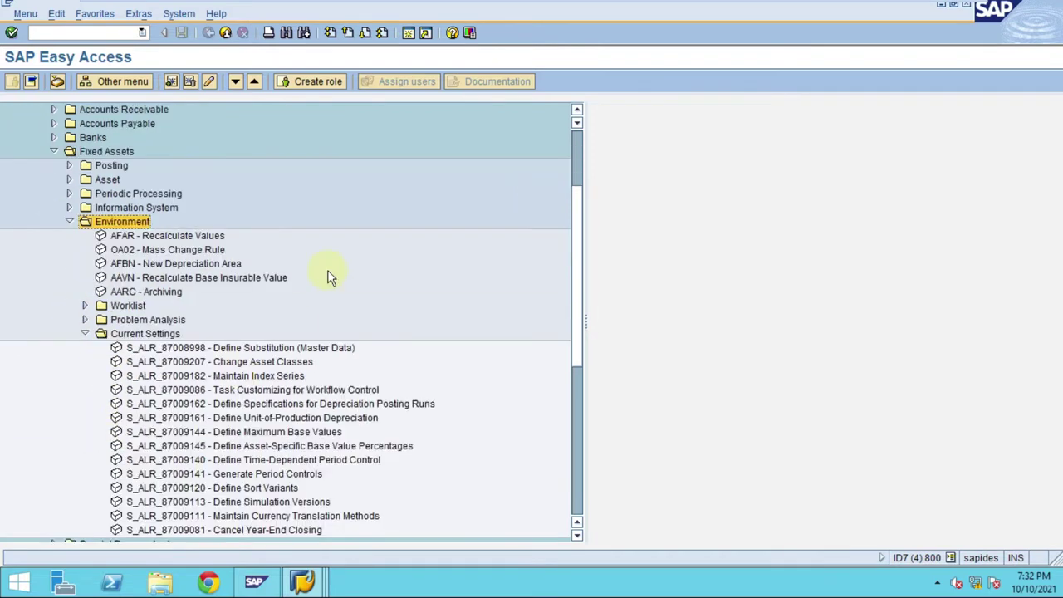
scroll(329, 277, "up", 1)
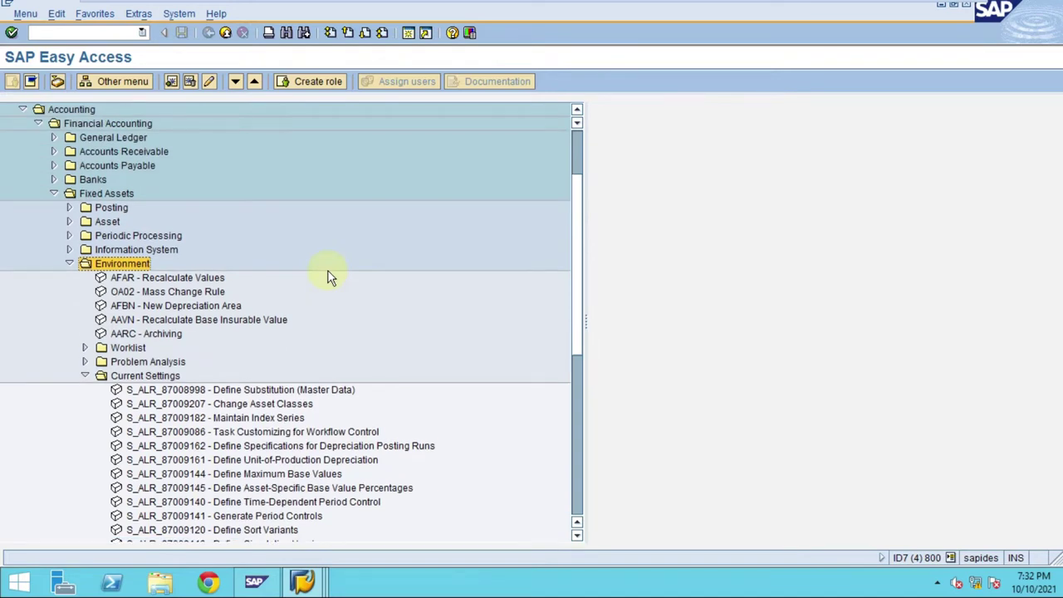
scroll(328, 277, "up", 1)
scroll(328, 277, "up", 1)
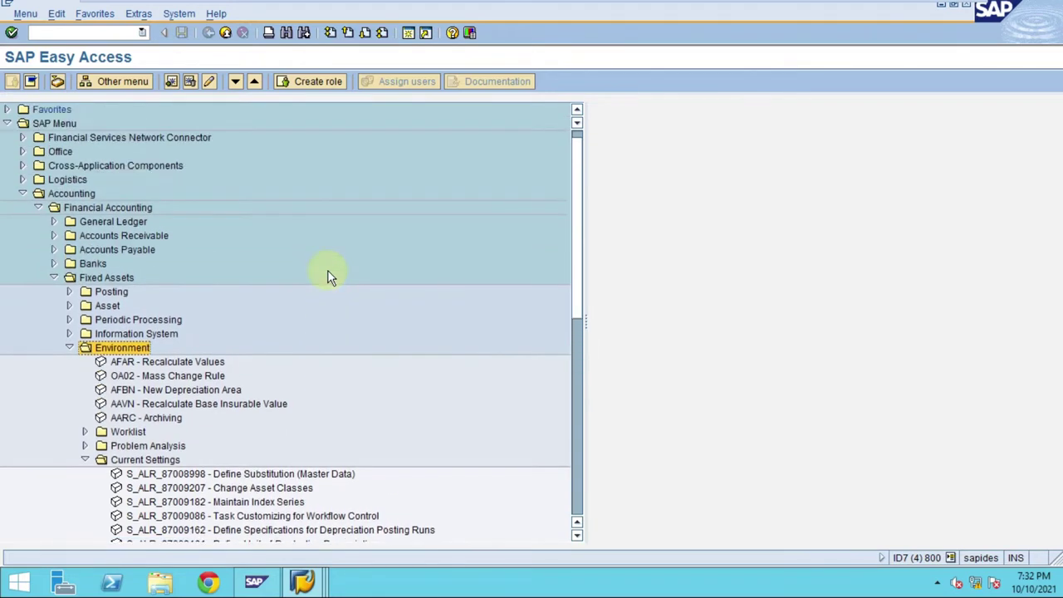
scroll(328, 277, "down", 1)
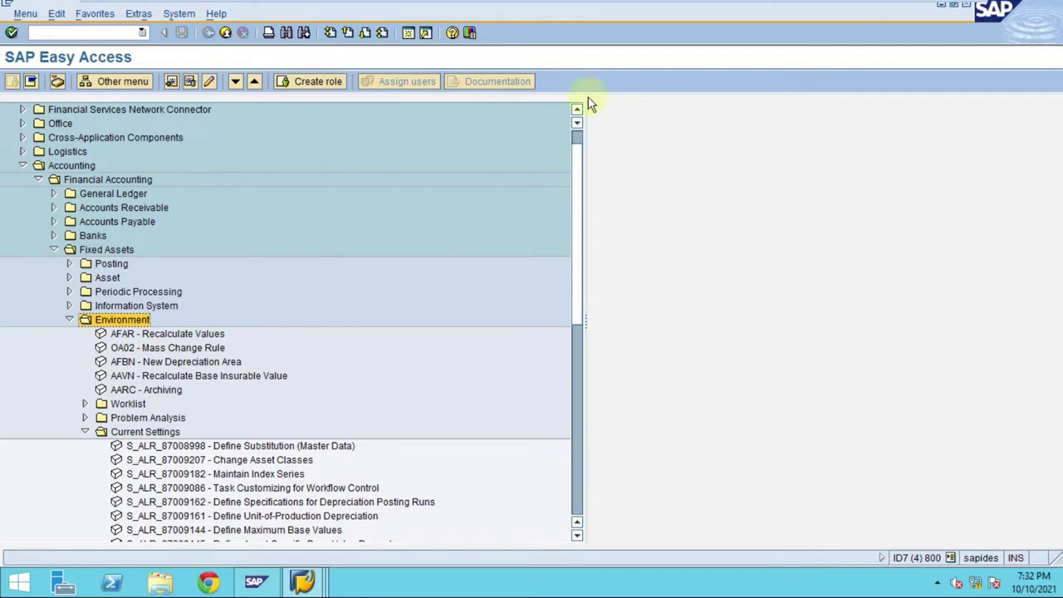
mouse_move(562, 8)
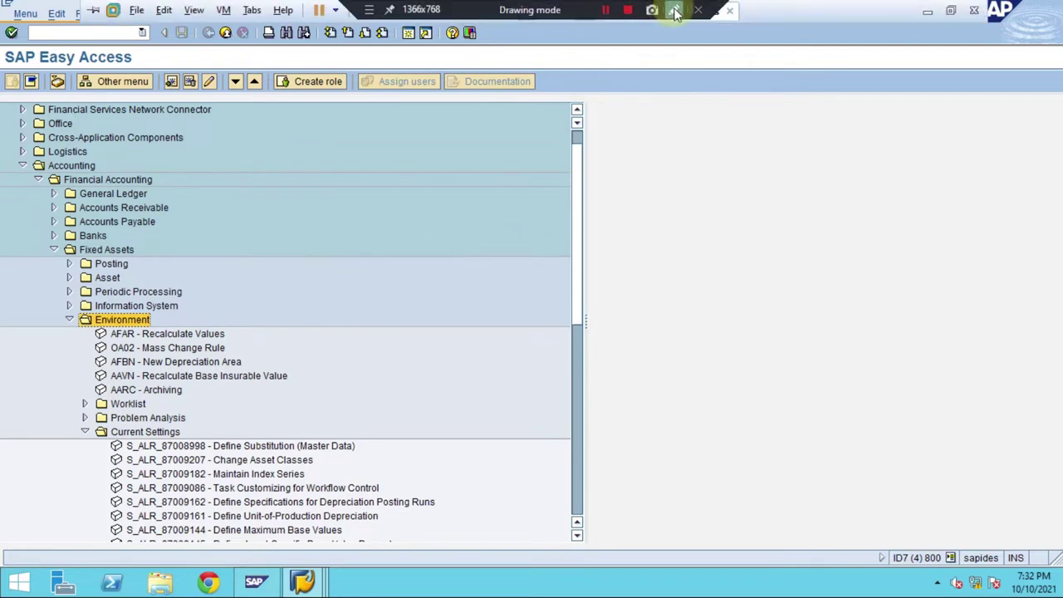
left_click(676, 12)
left_click(1053, 164)
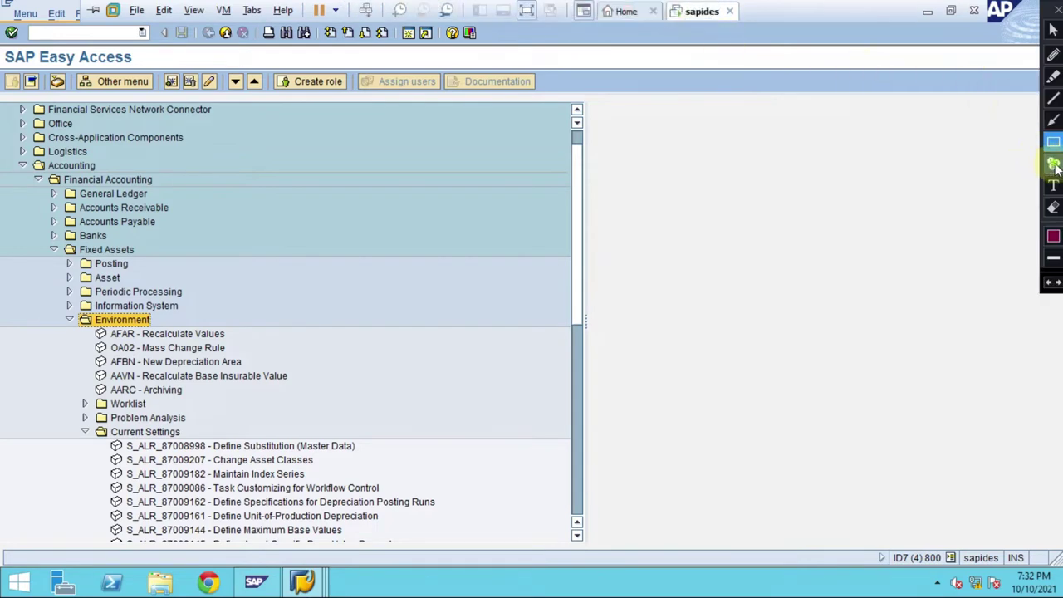
left_click(28, 163)
left_click(48, 180)
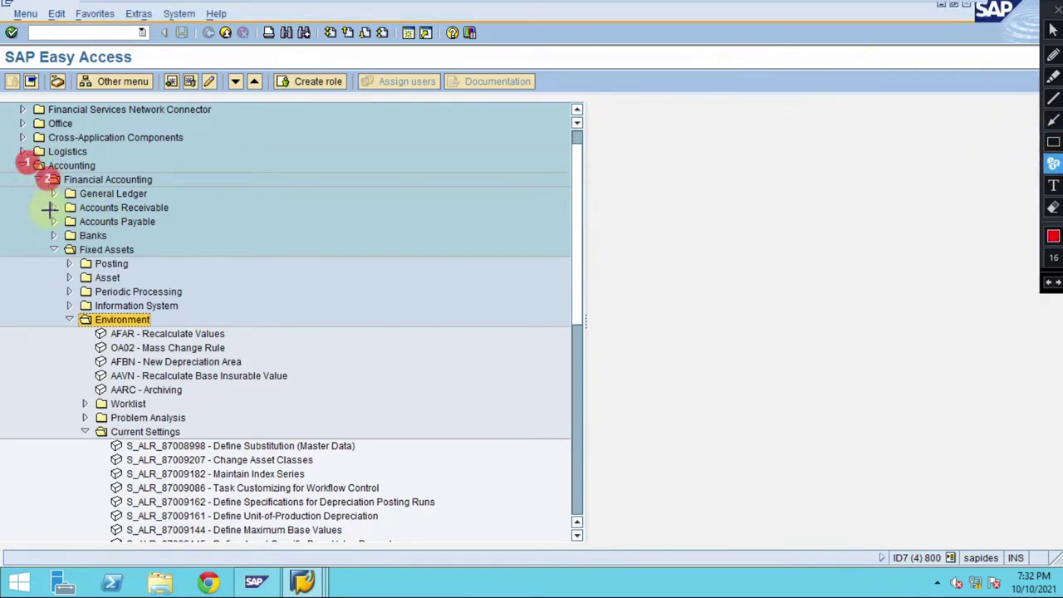
left_click(60, 250)
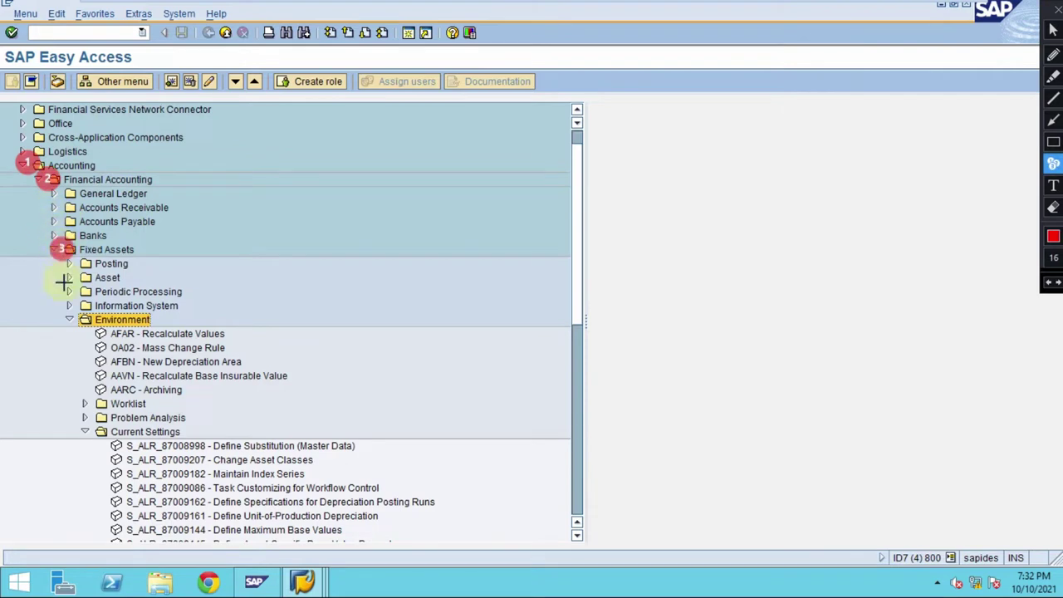
left_click(74, 321)
left_click(91, 432)
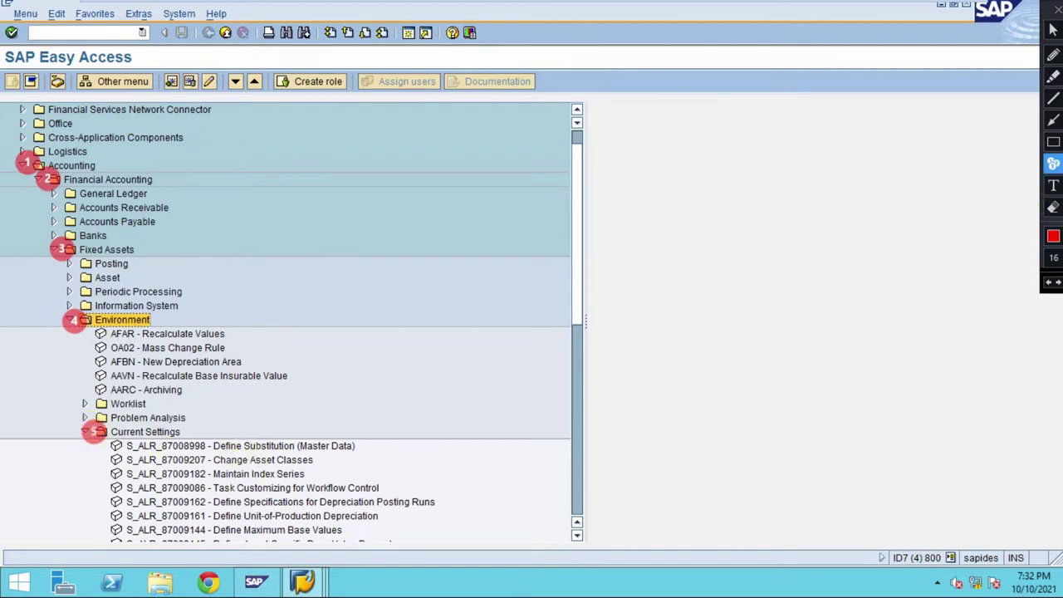
left_click(1053, 142)
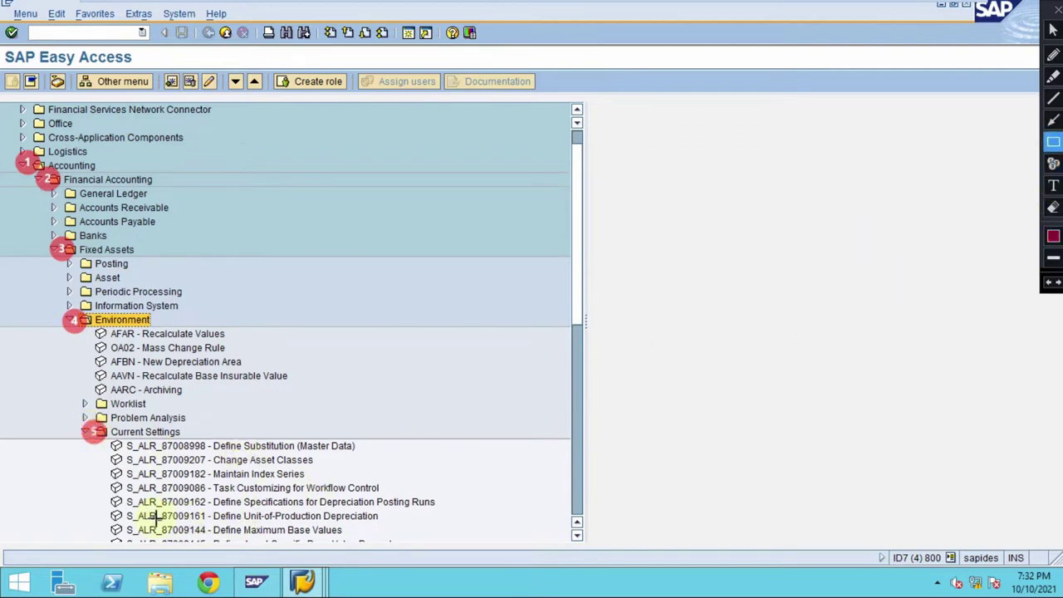
mouse_move(107, 507)
left_mouse_down()
mouse_move(127, 522)
mouse_move(387, 527)
left_mouse_up()
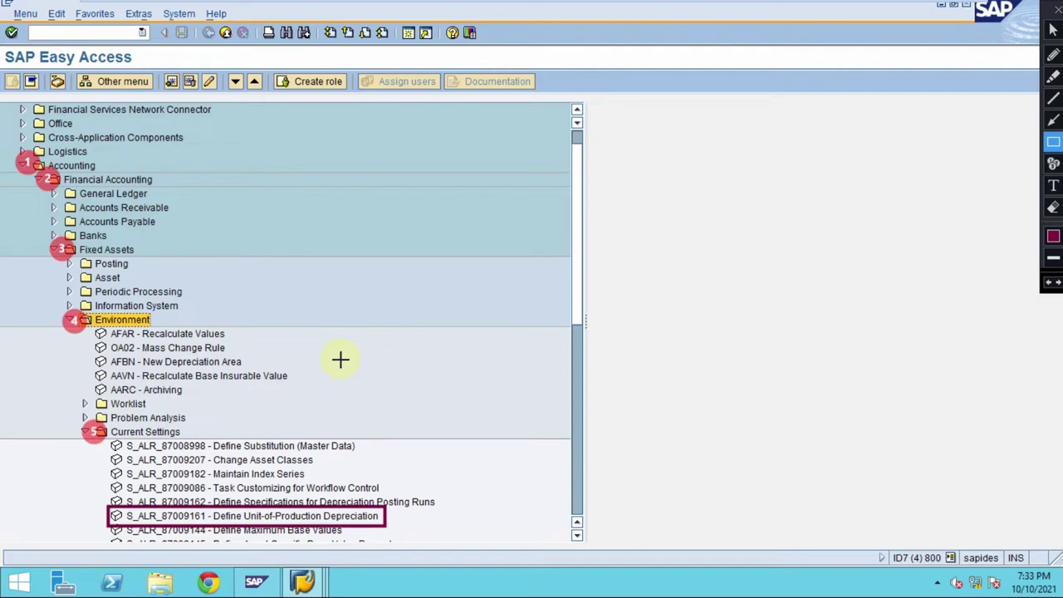
key("Escape")
left_click(252, 516)
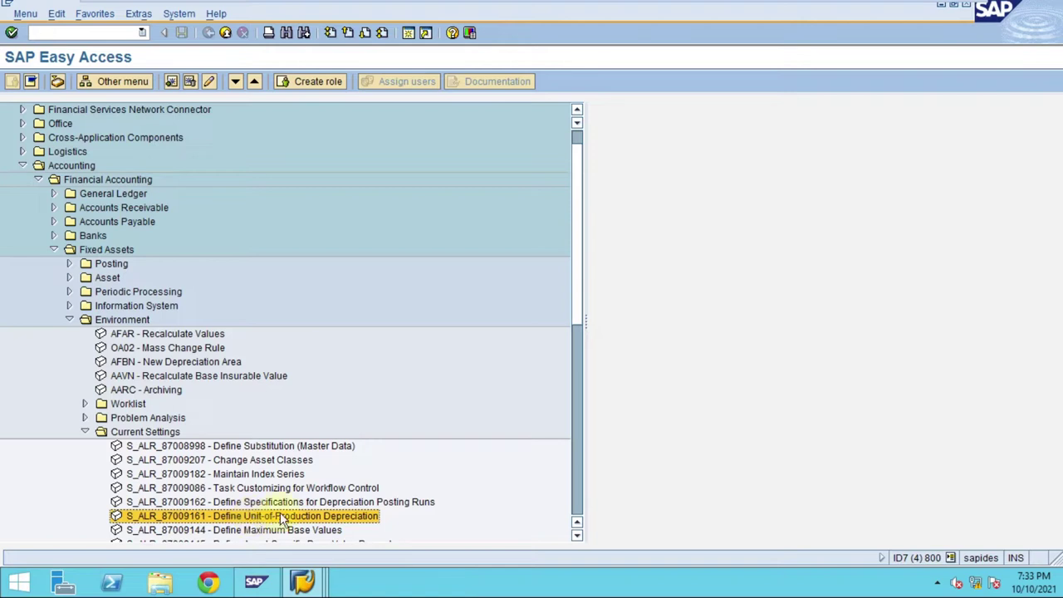
Launch S_ALR_87009161 Define Unit-of-Production Depreciation, opening the 62-entry Company codes overview.
left_click(289, 503)
left_click(271, 519)
double_click(271, 517)
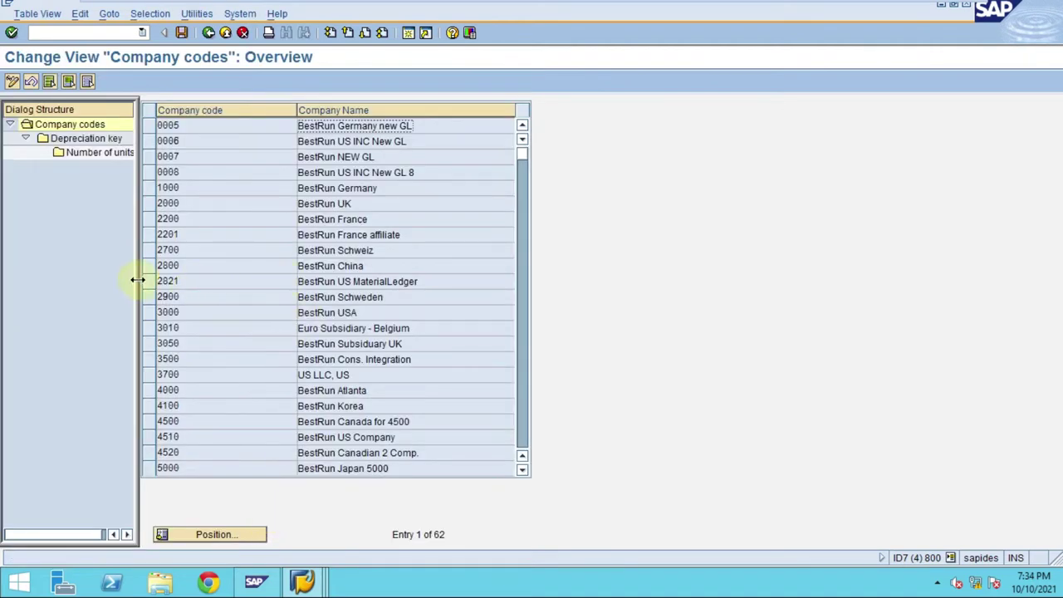
left_click_drag(157, 281, 234, 278)
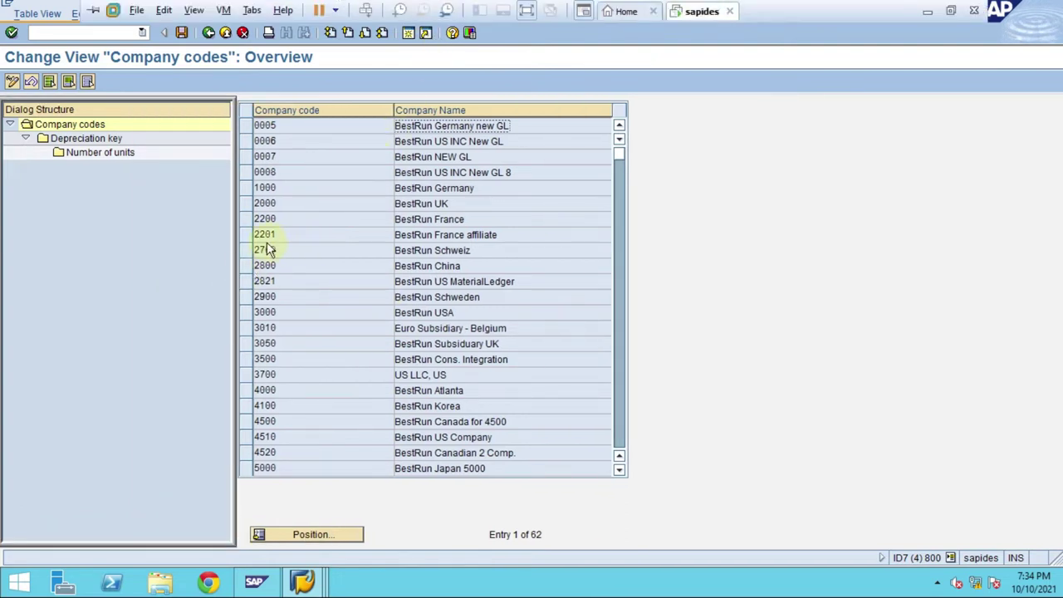
left_click(246, 266)
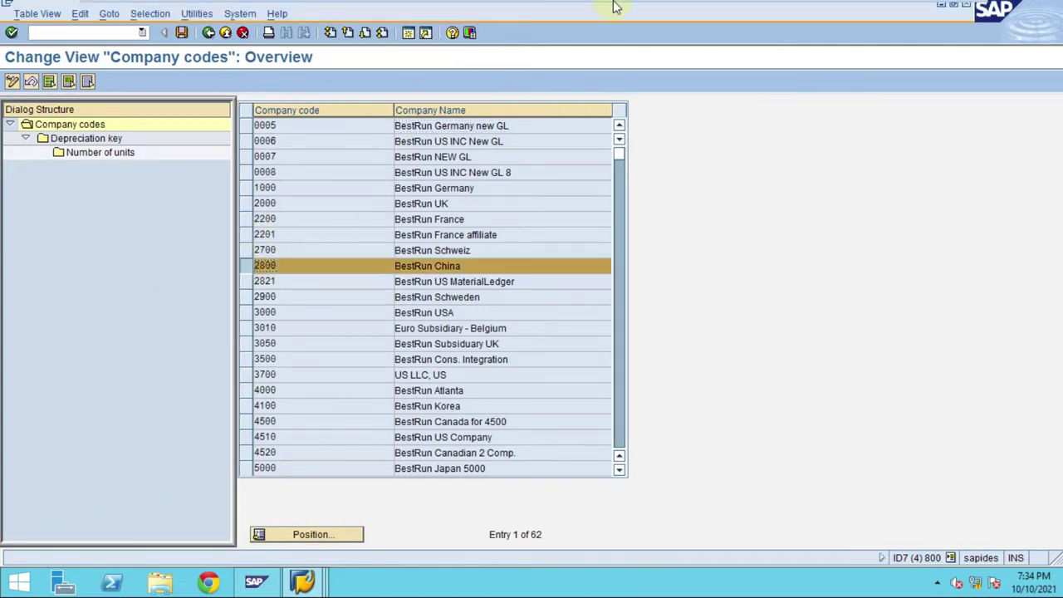
left_click(673, 10)
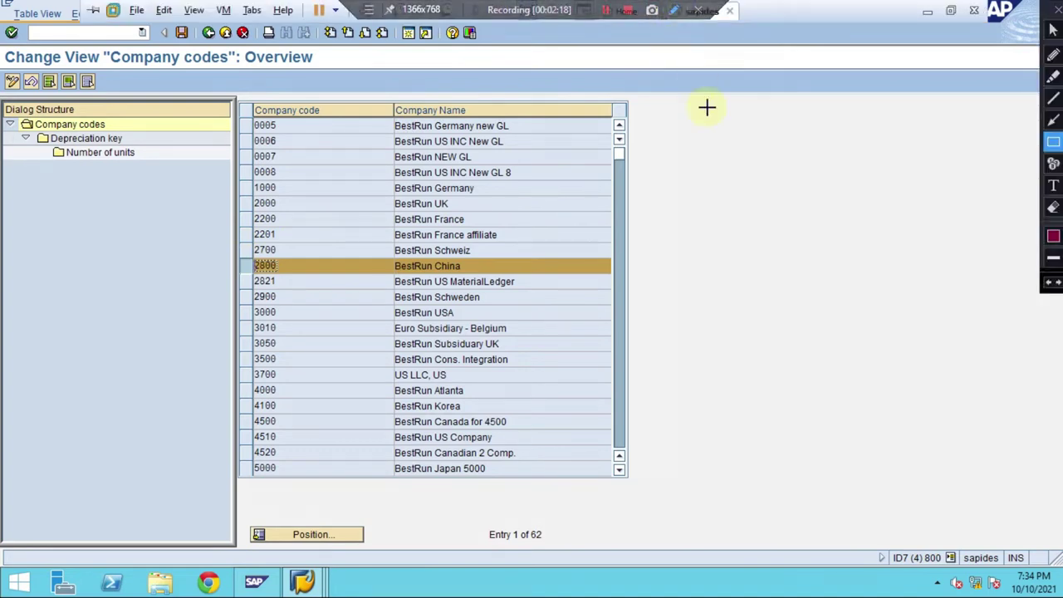
left_click(1052, 165)
left_click(316, 266)
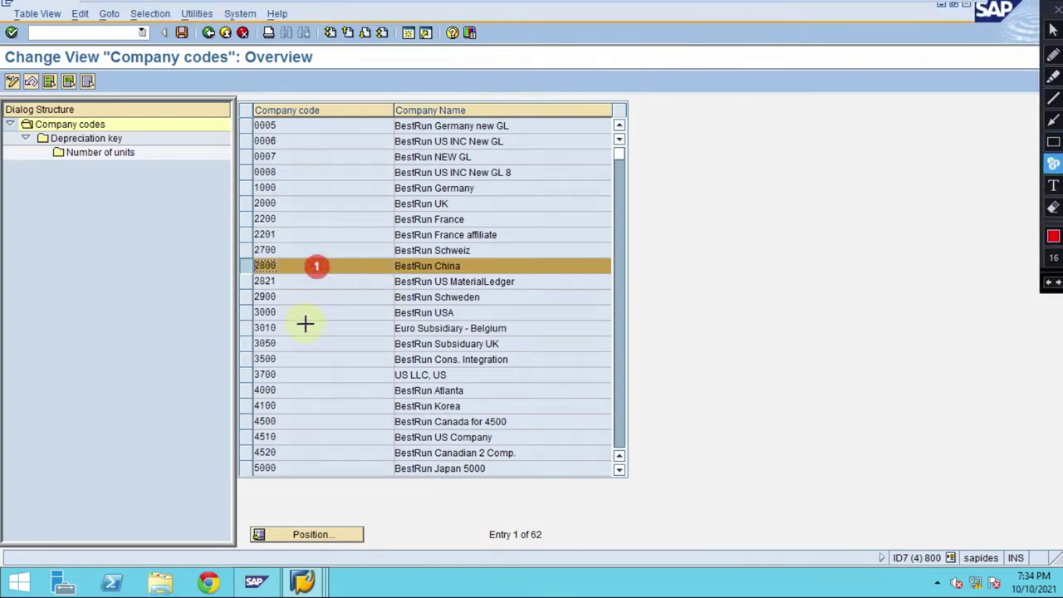
left_click(30, 132)
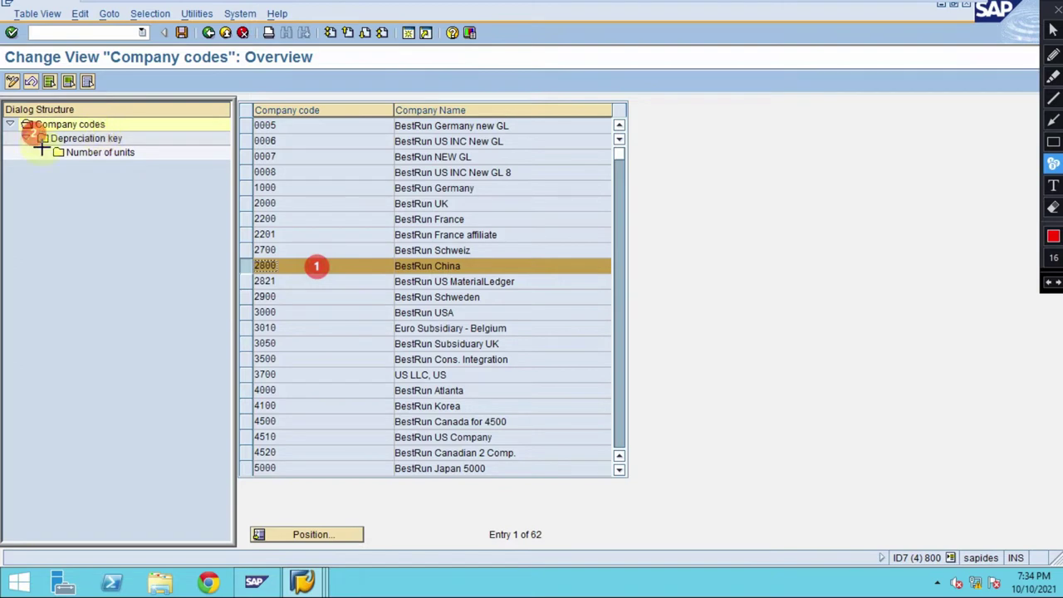
left_click(101, 157)
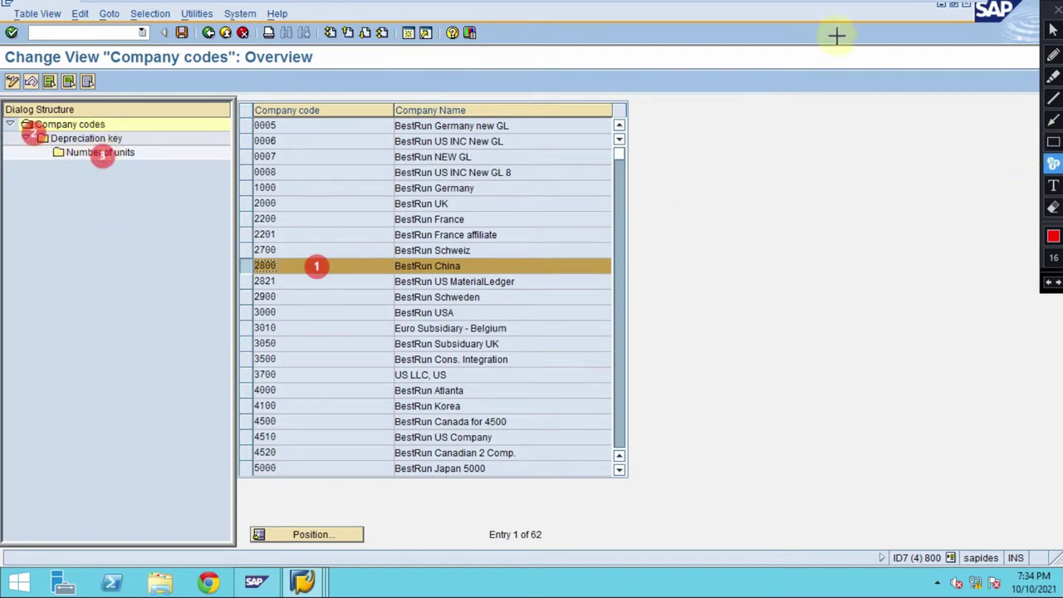
key("Escape")
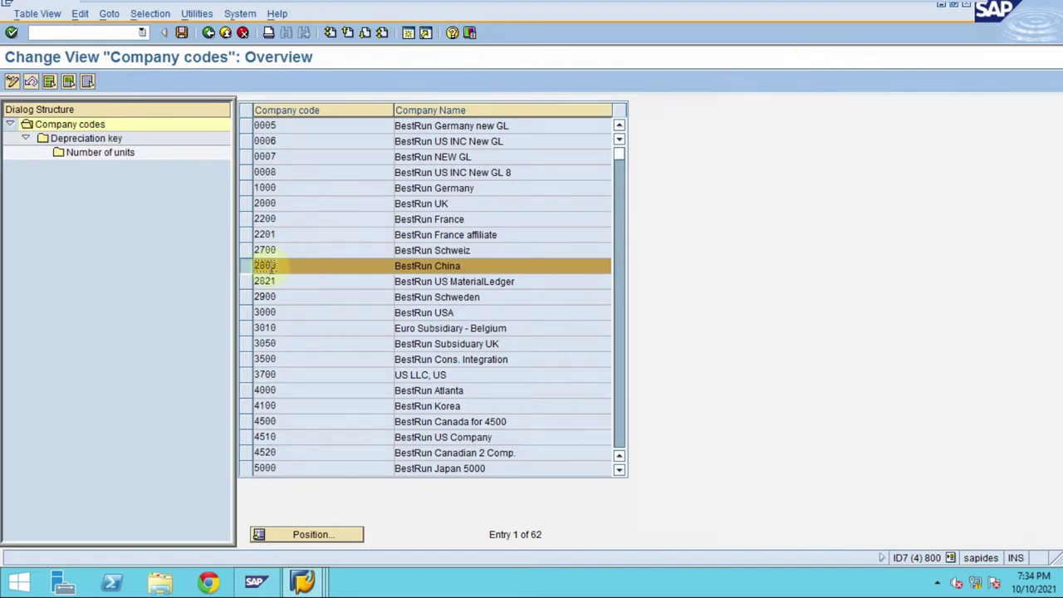
Open the depreciation keys for company code 2800 and select the PUM1 Remaining Units row.
double_click(85, 138)
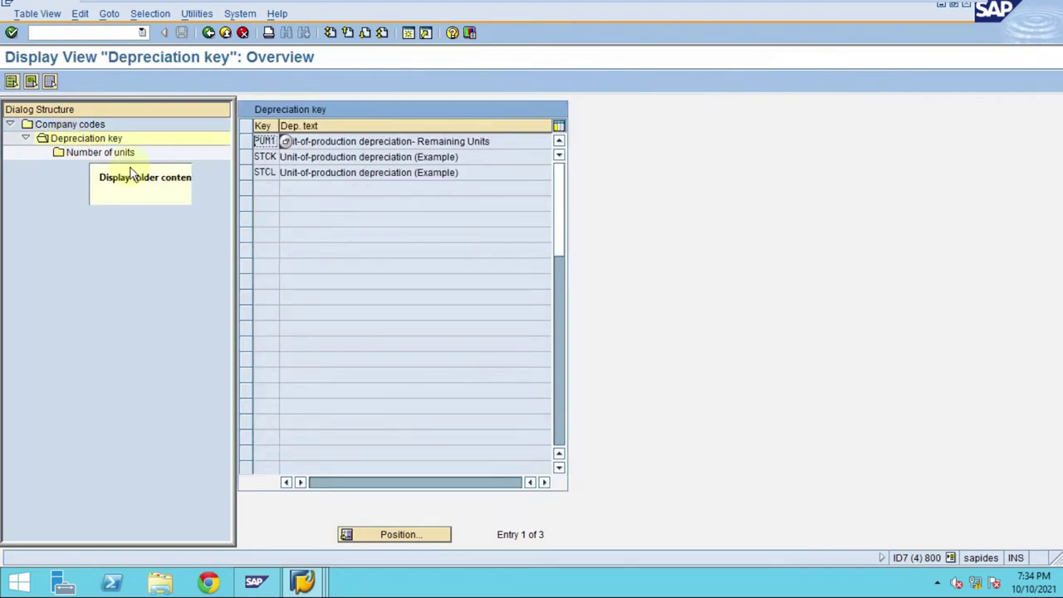
left_click(337, 142)
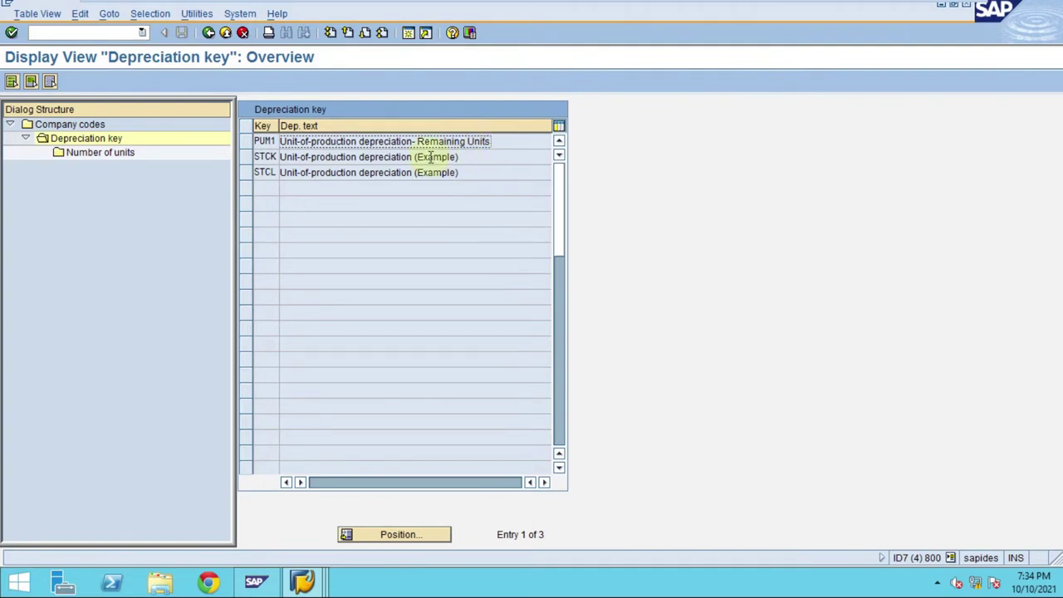
left_click(262, 141)
left_click(247, 143)
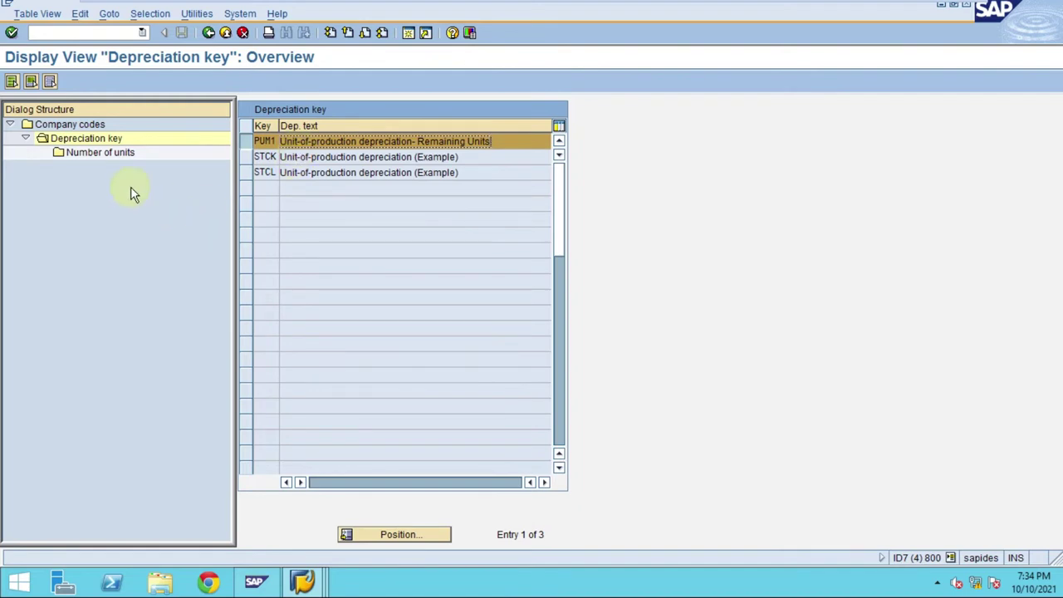
left_click(71, 156)
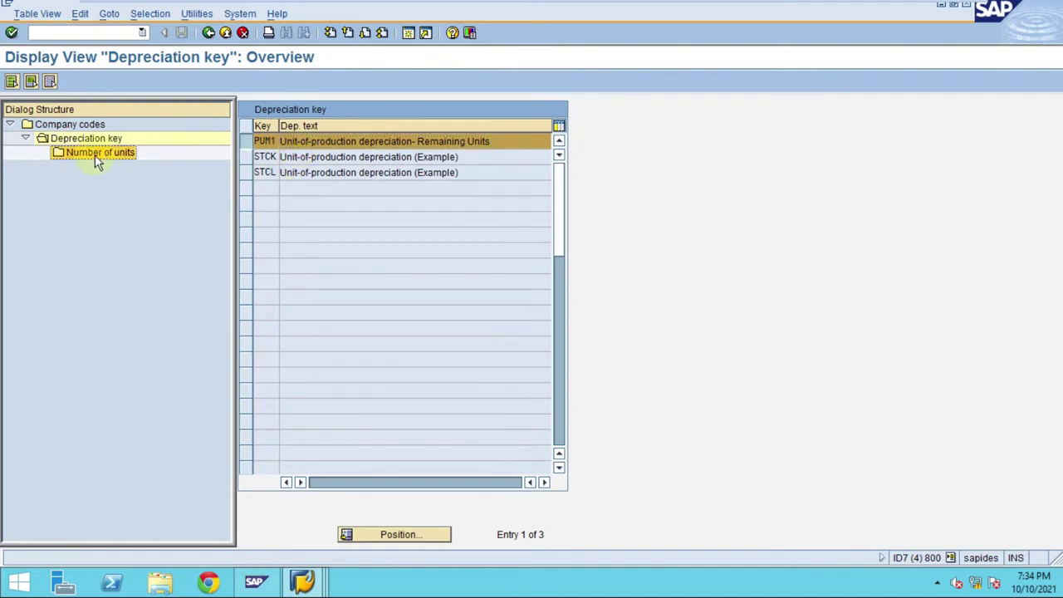
Open the PUM1 Number of units table and begin New Entries for company code 2800.
double_click(95, 155)
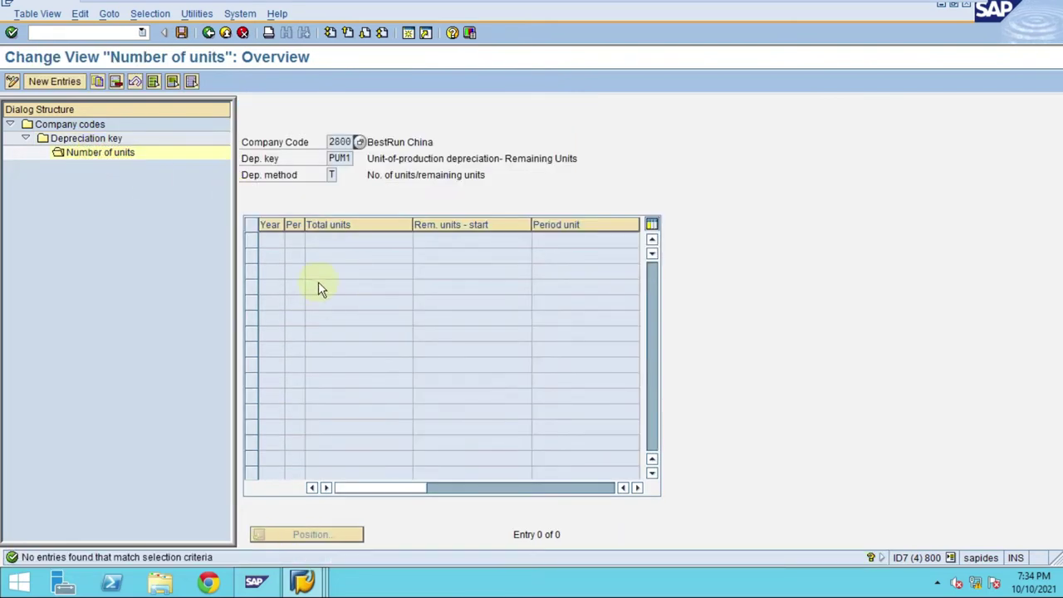
left_click(57, 81)
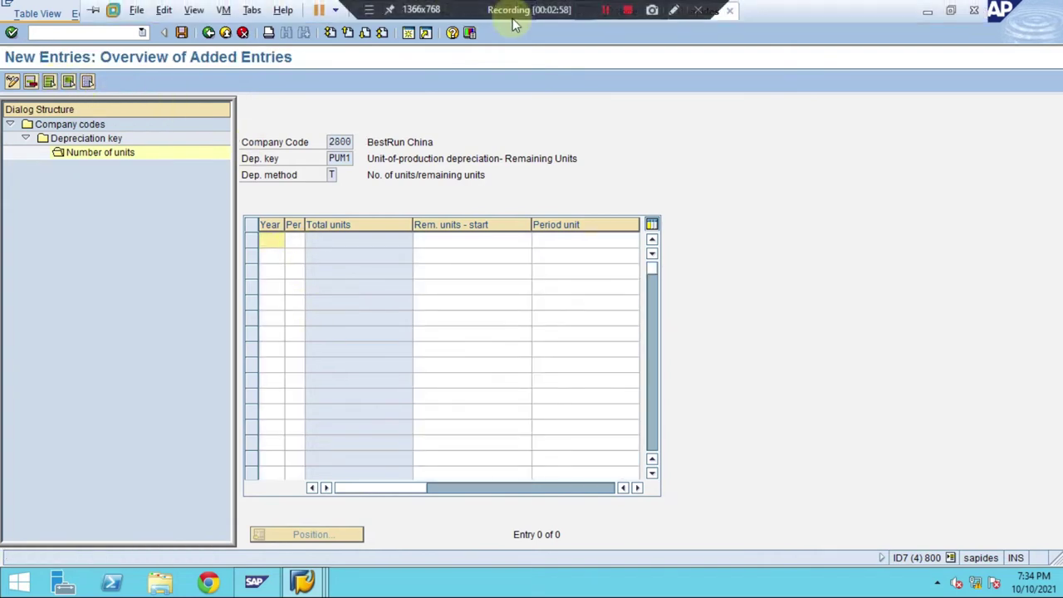
Copy the 2020 planned units for periods 1–12 (E15:I26) from Excel's PRD Units sheet.
left_click(532, 16)
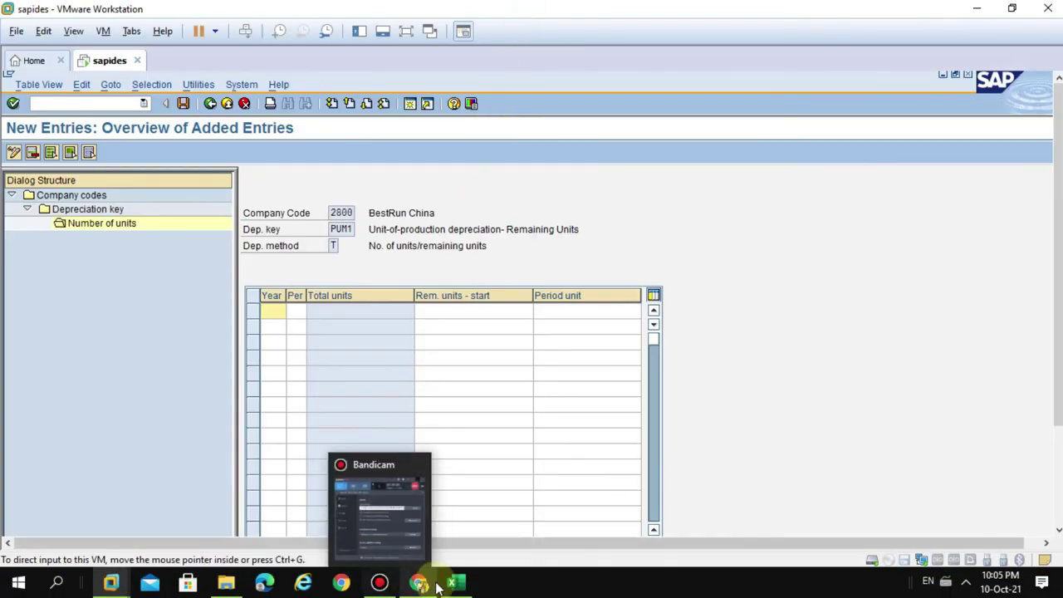
left_click(454, 582)
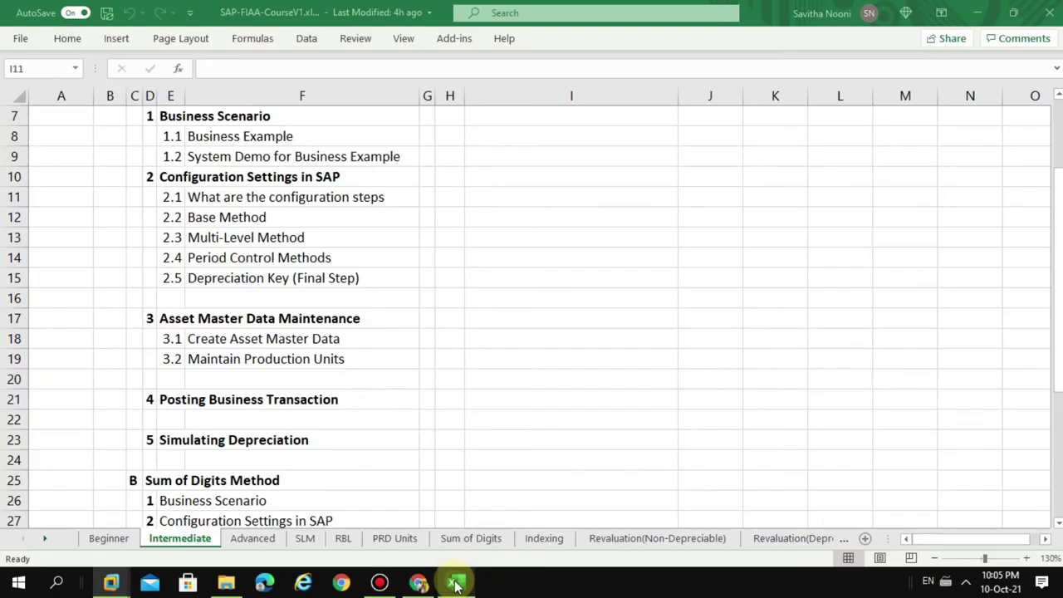
left_click(392, 540)
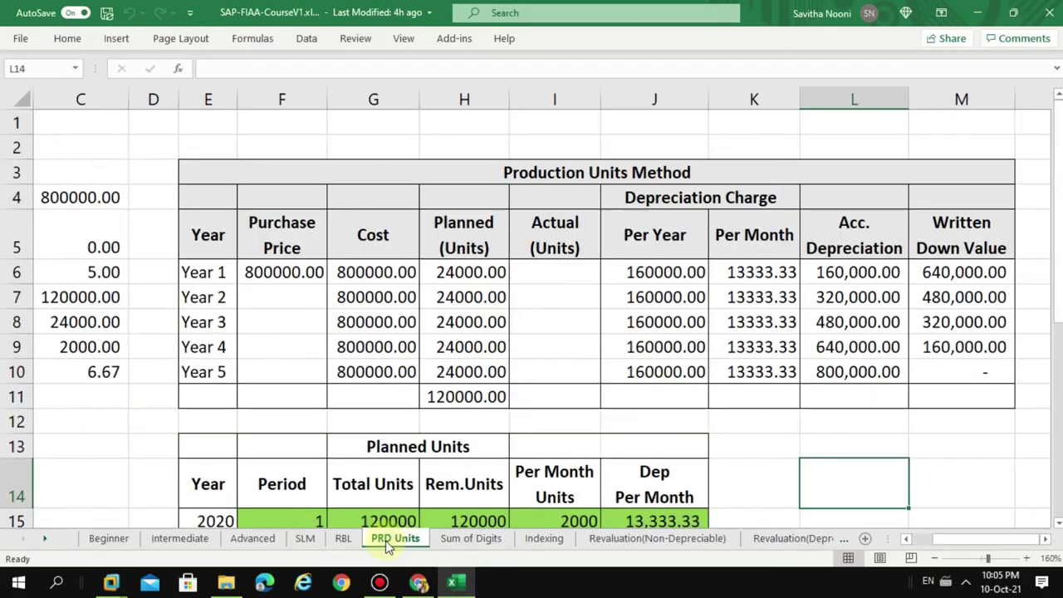
scroll(448, 386, "down", 5)
scroll(449, 387, "up", 2)
scroll(446, 385, "down", 1)
scroll(447, 385, "down", 1)
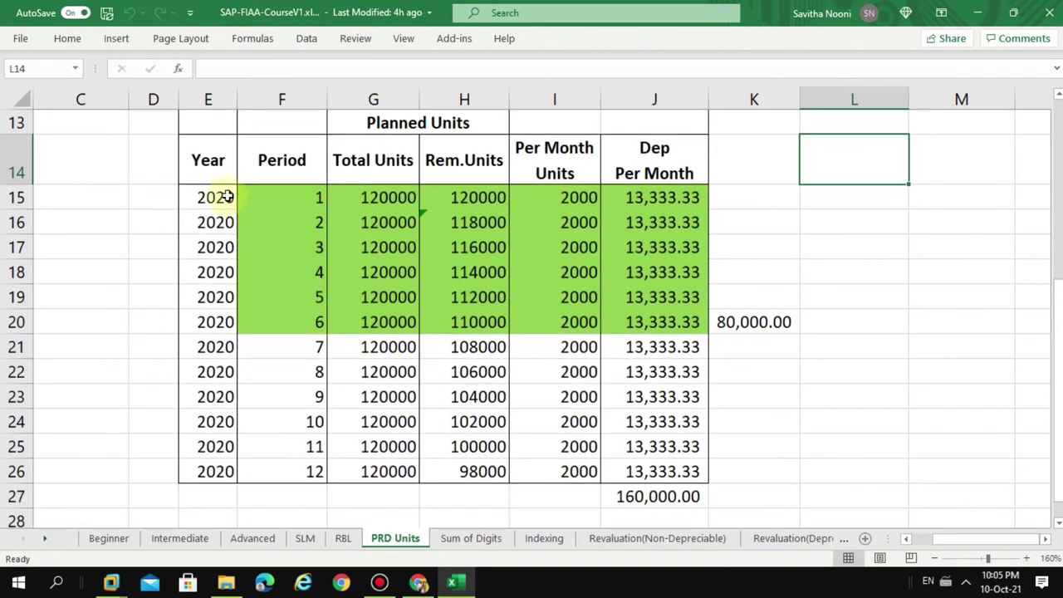
left_click_drag(221, 199, 551, 462)
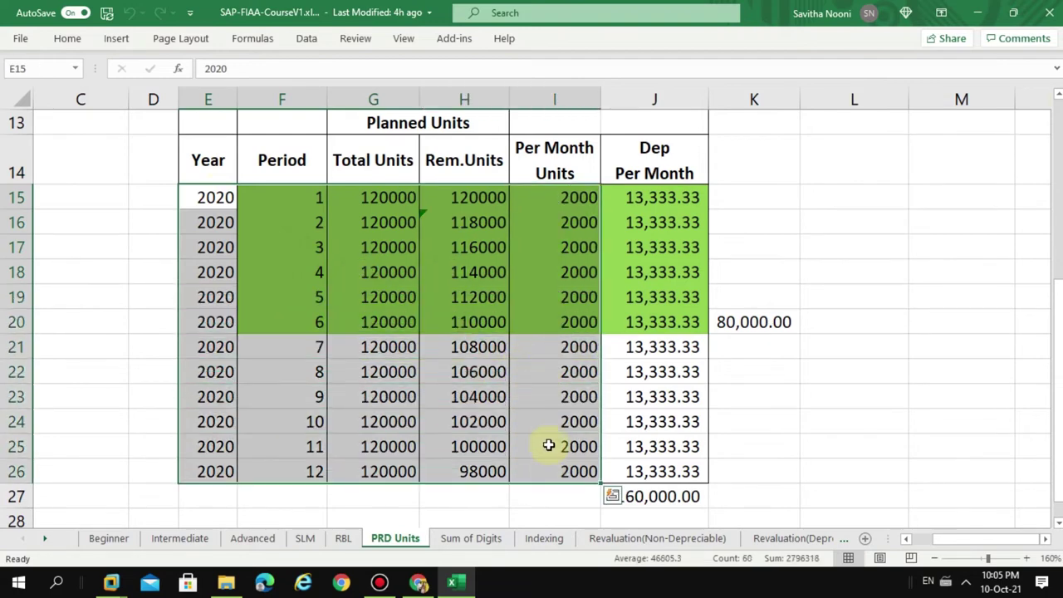
key("ctrl+c")
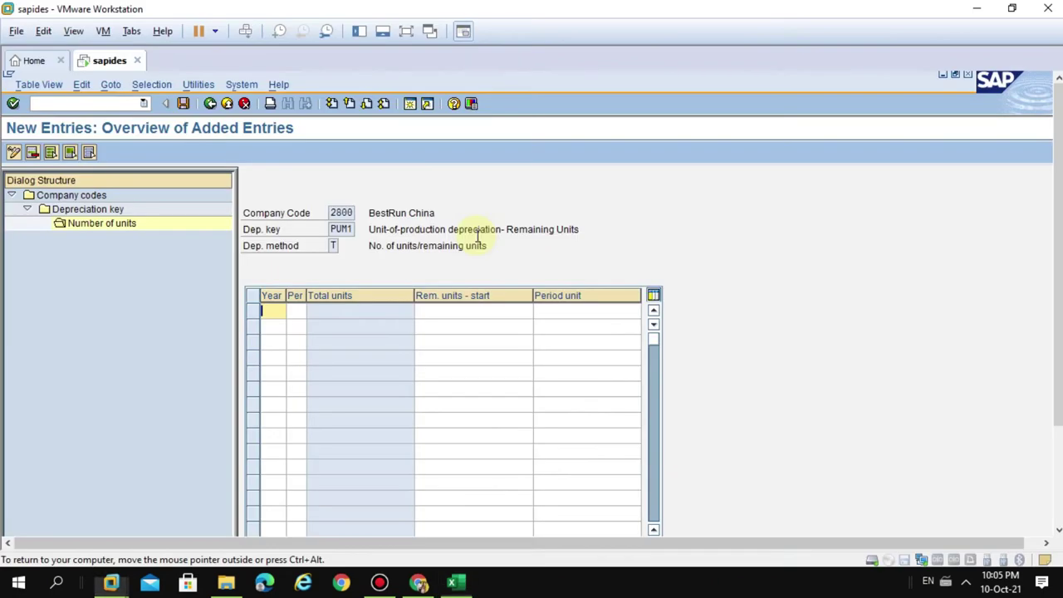
Paste the twelve 2020 period rows into SAP and validate: 120,000 total units, 2,000 per period.
key("alt+Tab")
key("Tab")
key("Tab")
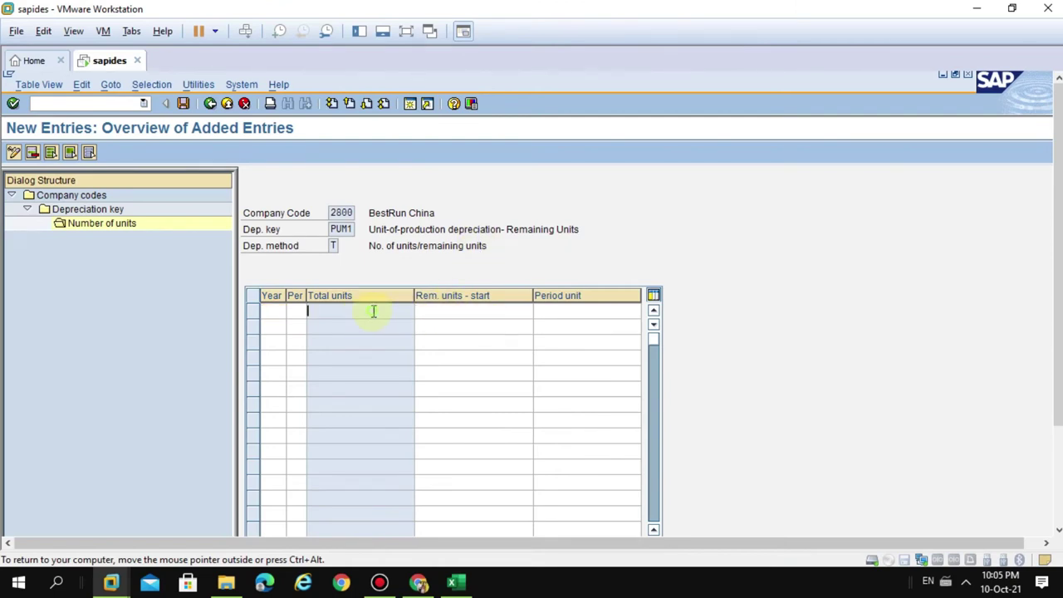
left_click(280, 310)
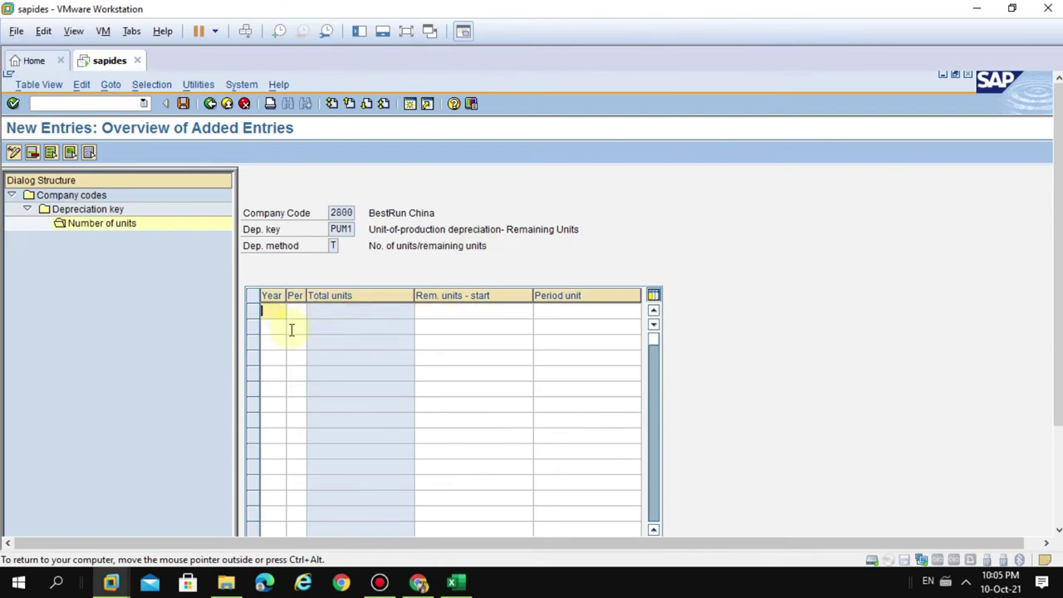
key("F3")
key("ctrl+v")
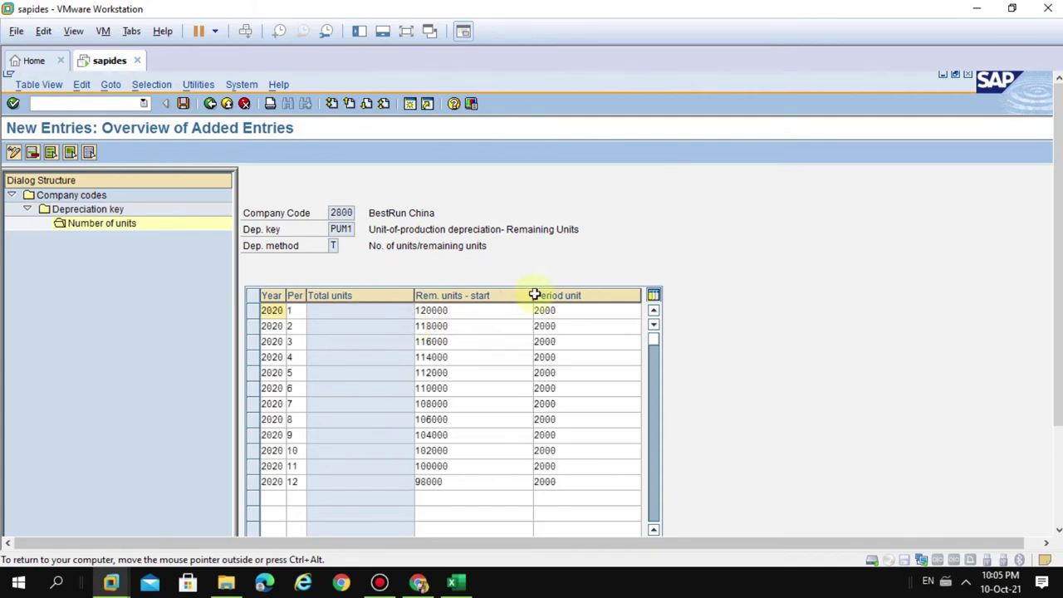
key("Return")
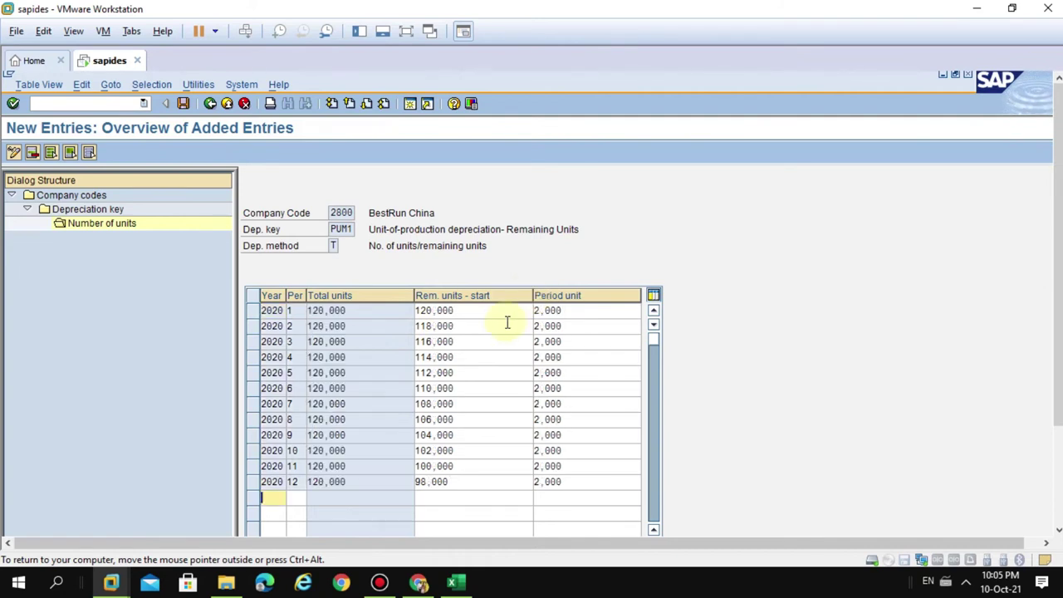
double_click(324, 310)
Save the twelve PUM1 entries and dismiss the three Asset Accounting warnings.
left_click(184, 103)
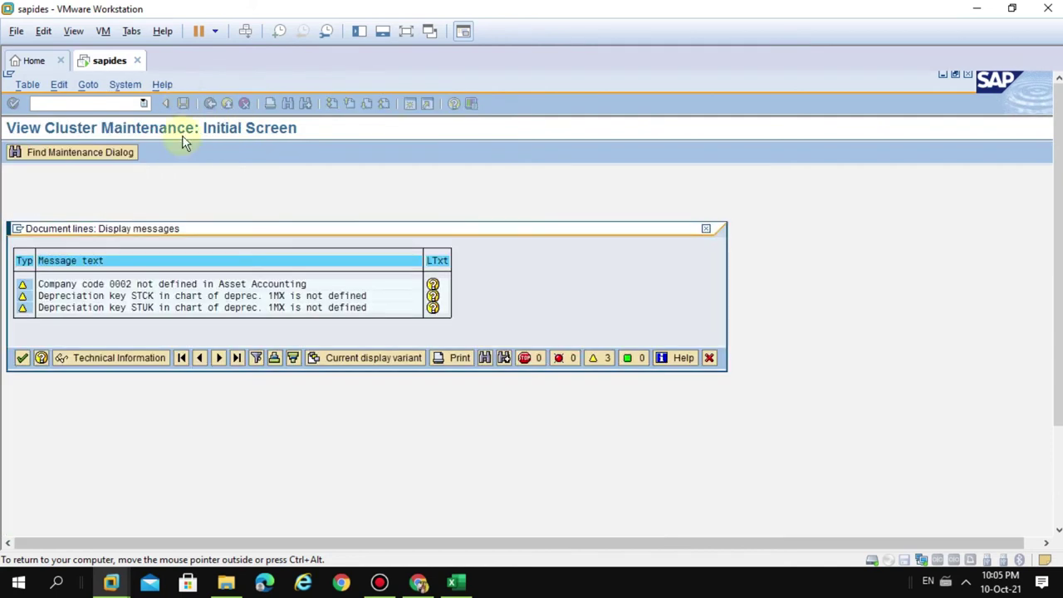
left_click(277, 296)
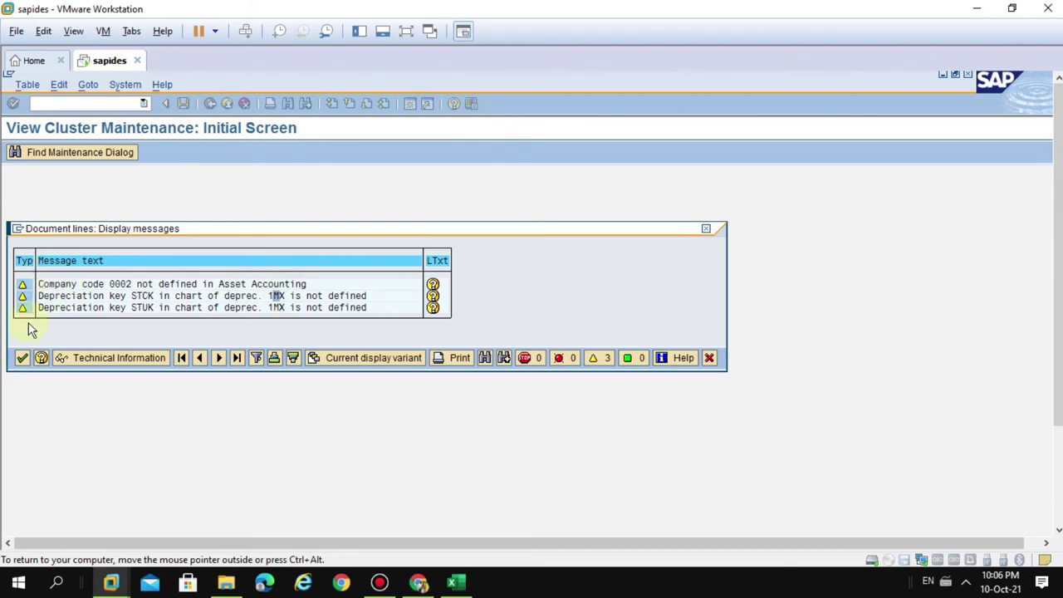
left_click(23, 359)
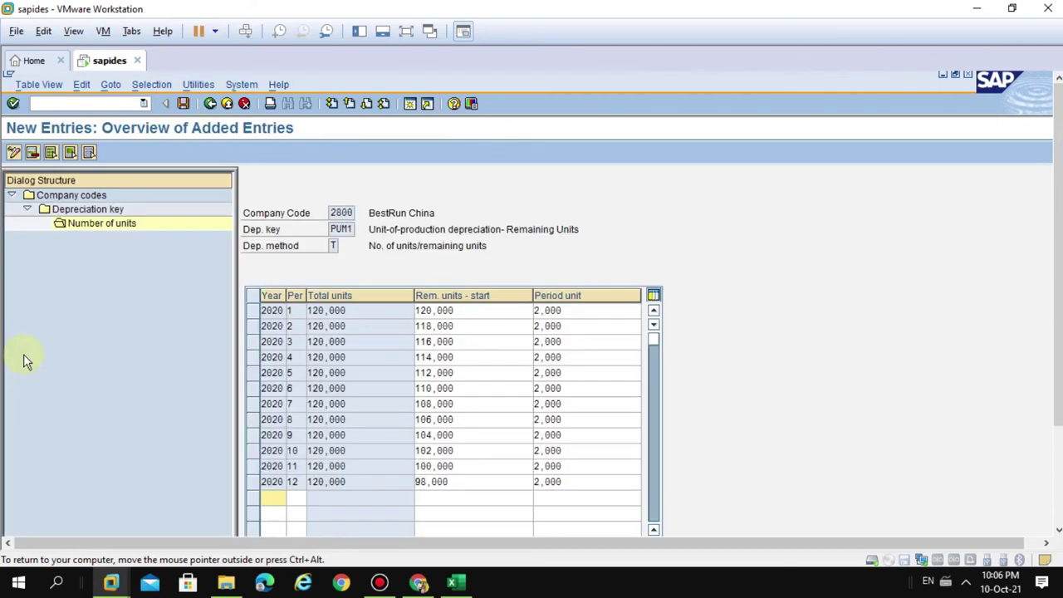
Go back to the depreciation keys and open the STCK Number of units table for comparison.
left_click(210, 103)
left_click(211, 103)
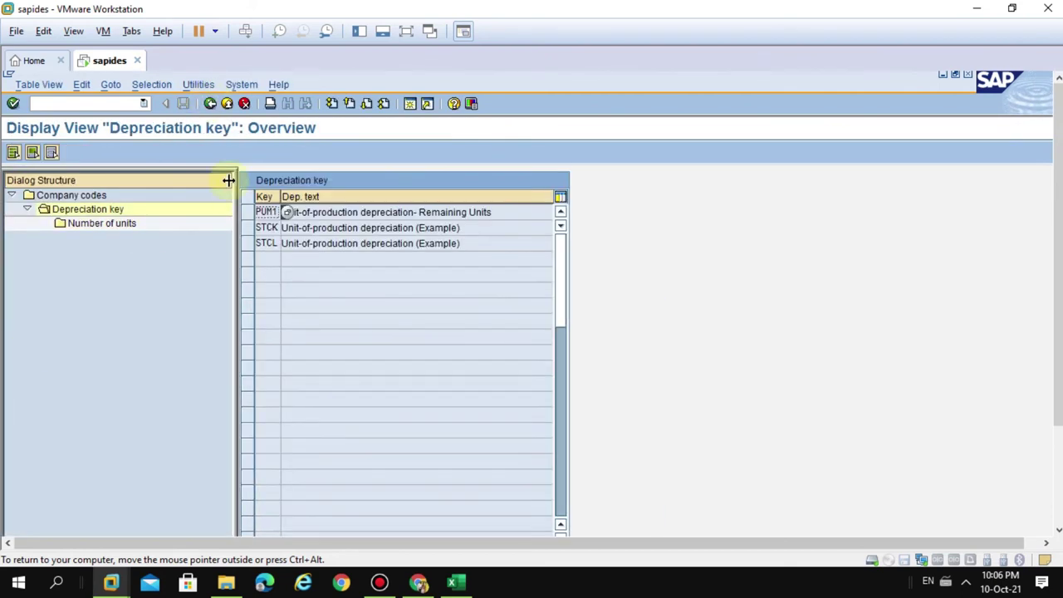
left_click(249, 227)
left_click(109, 224)
double_click(107, 222)
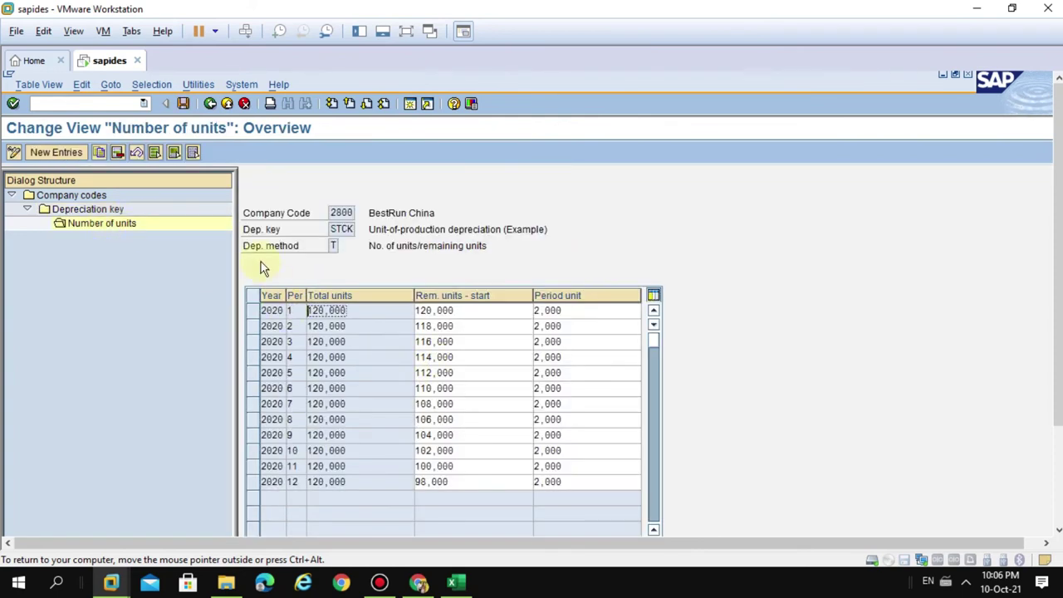
Reopen the saved PUM1 Number of units table and show it full screen.
left_click(210, 103)
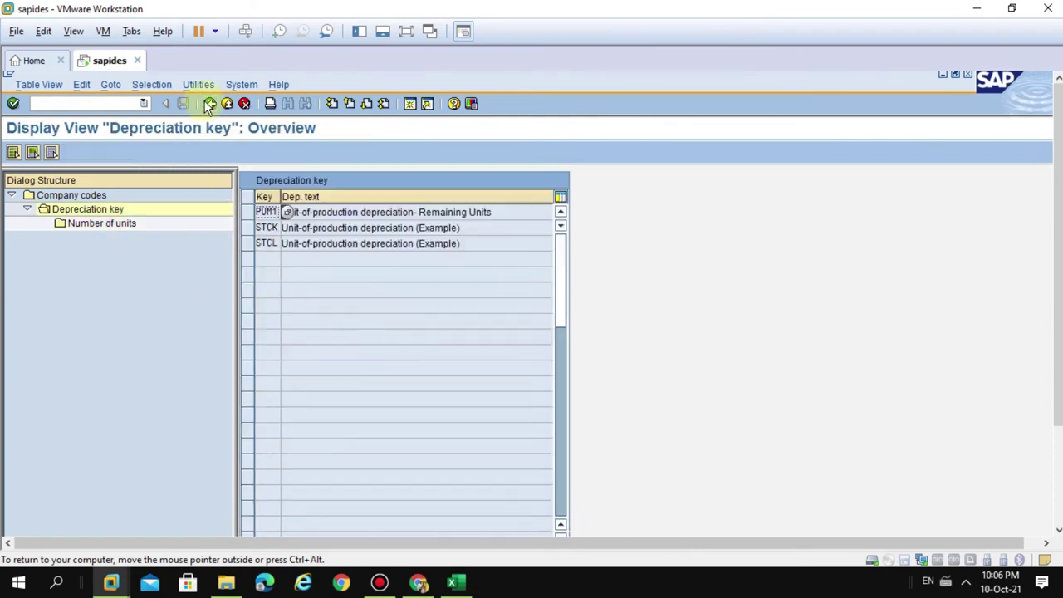
left_click(253, 212)
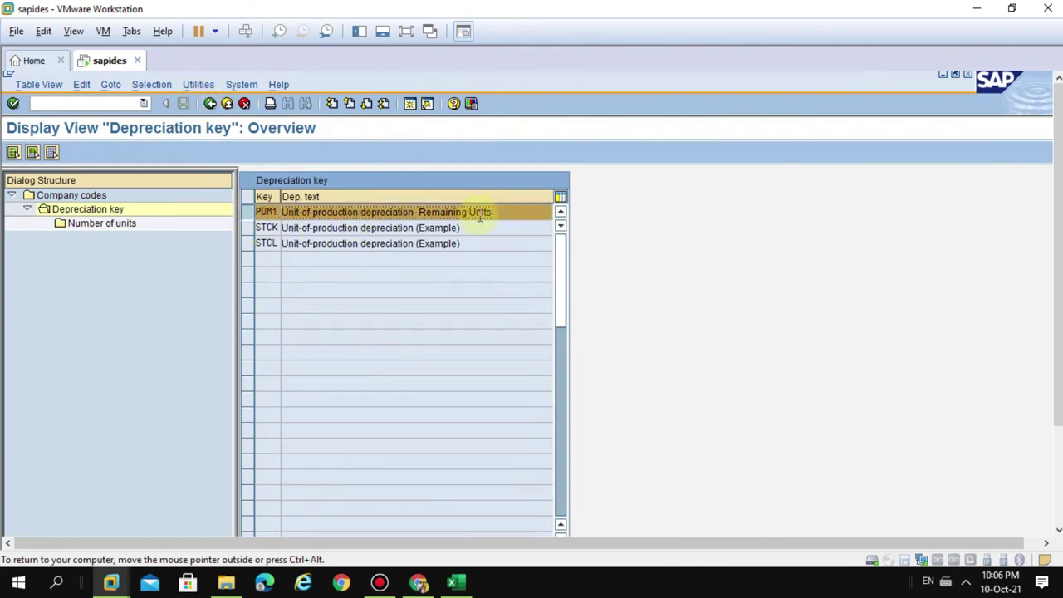
left_click(349, 212)
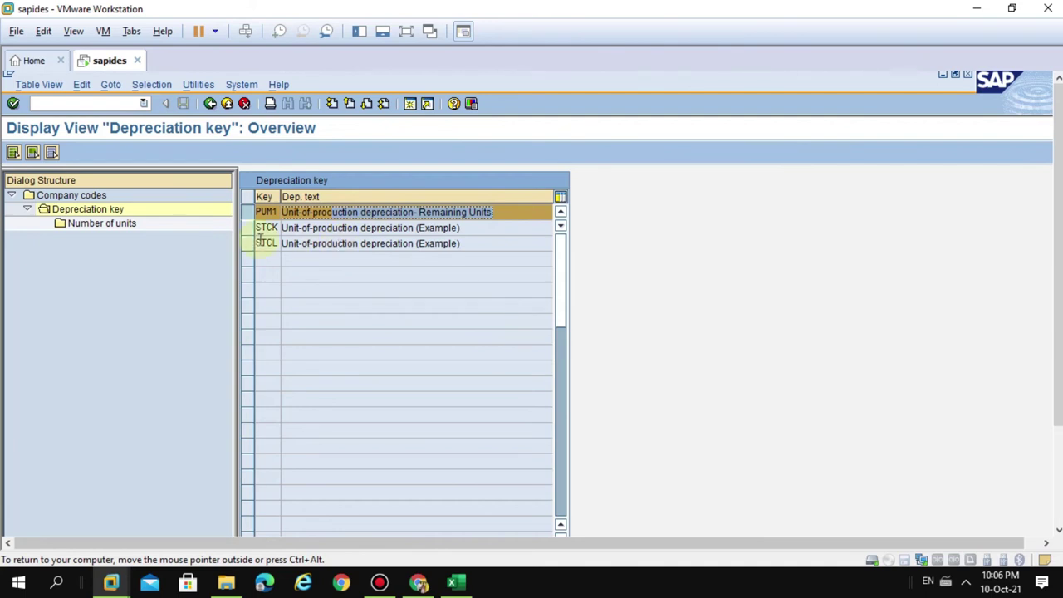
double_click(94, 227)
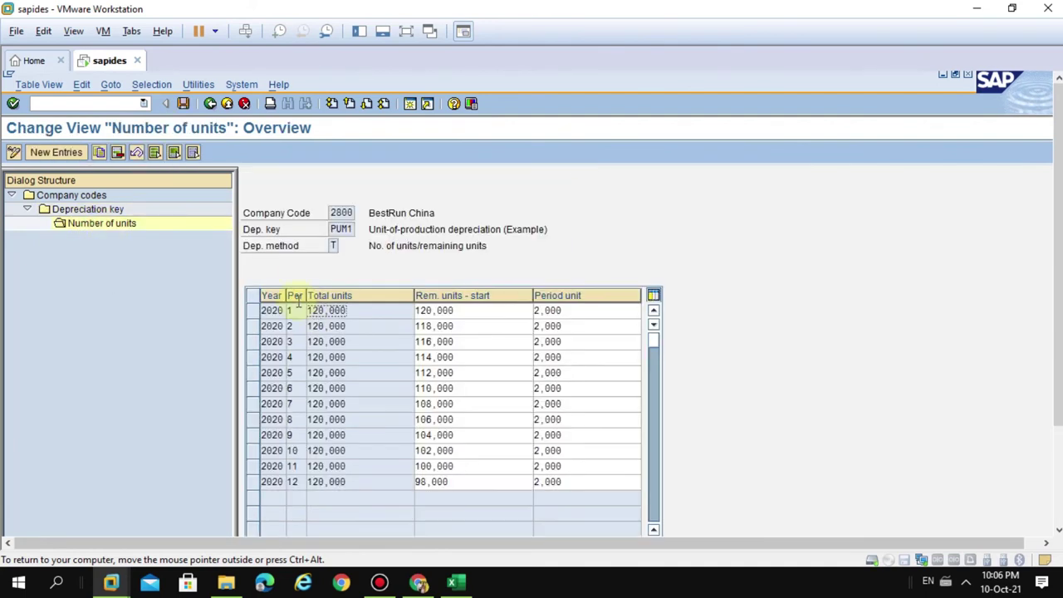
left_click(413, 35)
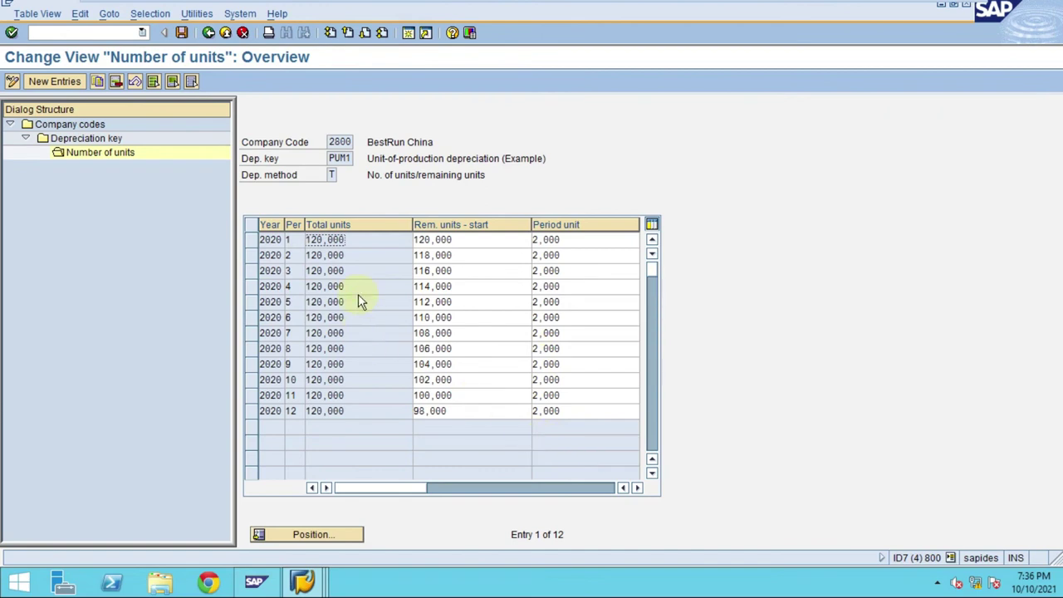
left_click(340, 240)
mouse_move(516, 4)
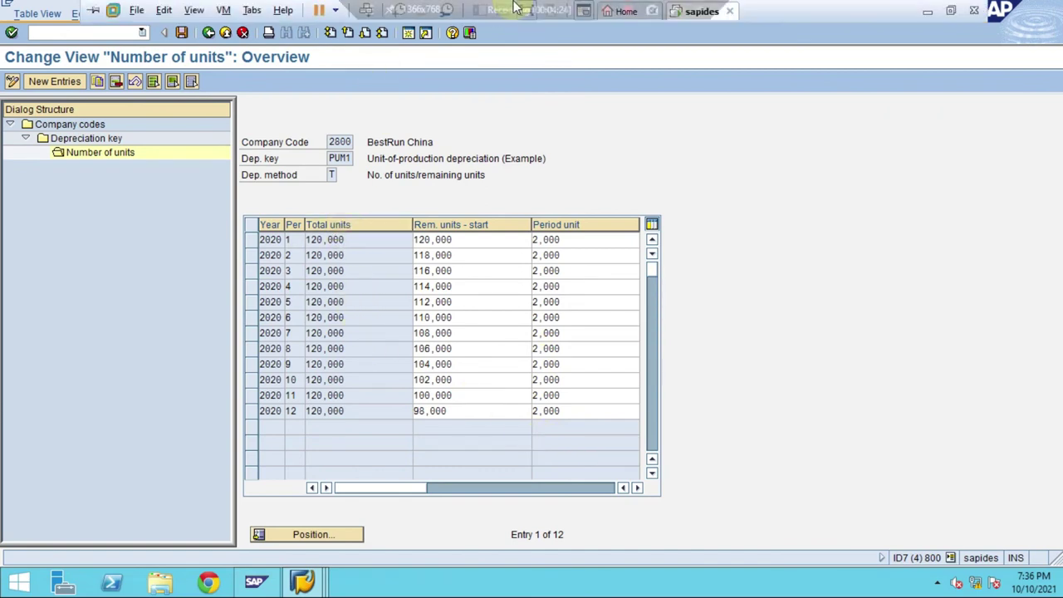
left_click(677, 15)
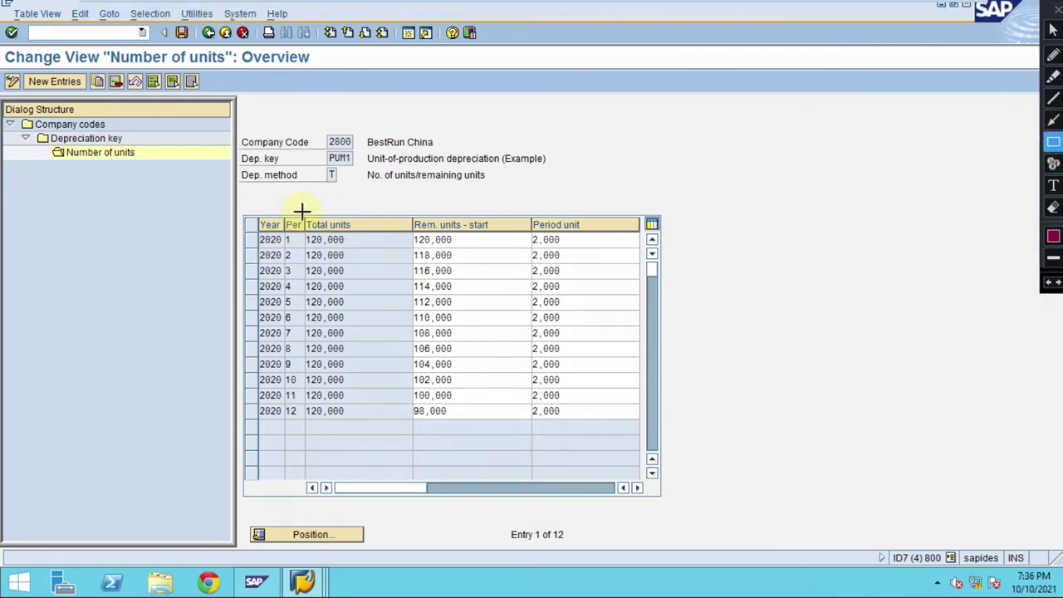
mouse_move(300, 212)
left_mouse_down()
mouse_move(373, 416)
mouse_move(364, 424)
left_mouse_up()
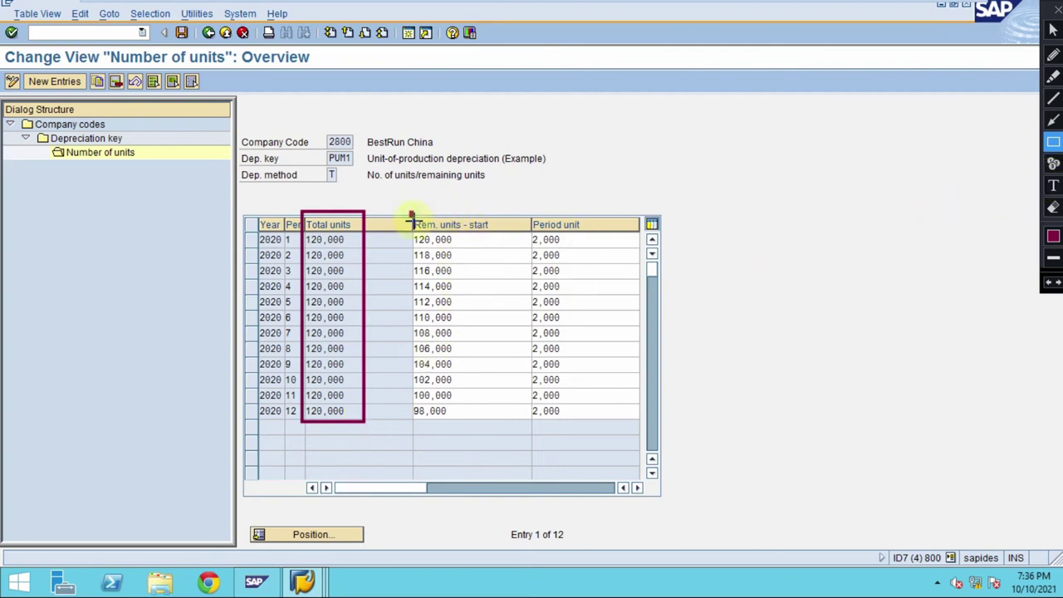
left_click_drag(411, 216, 502, 234)
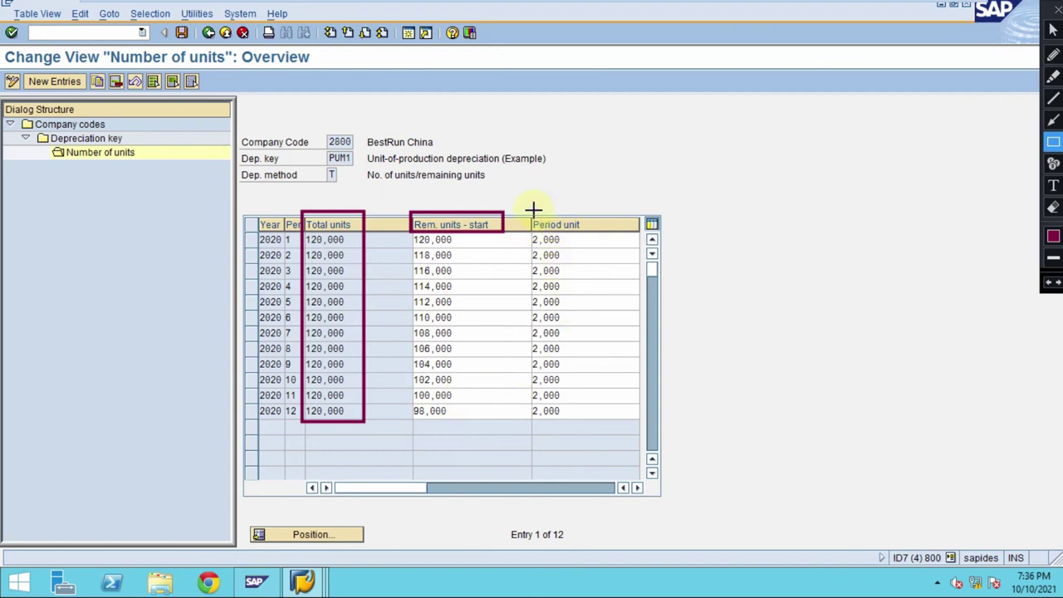
mouse_move(532, 210)
left_mouse_down()
mouse_move(550, 267)
mouse_move(550, 354)
mouse_move(570, 420)
mouse_move(584, 422)
left_mouse_up()
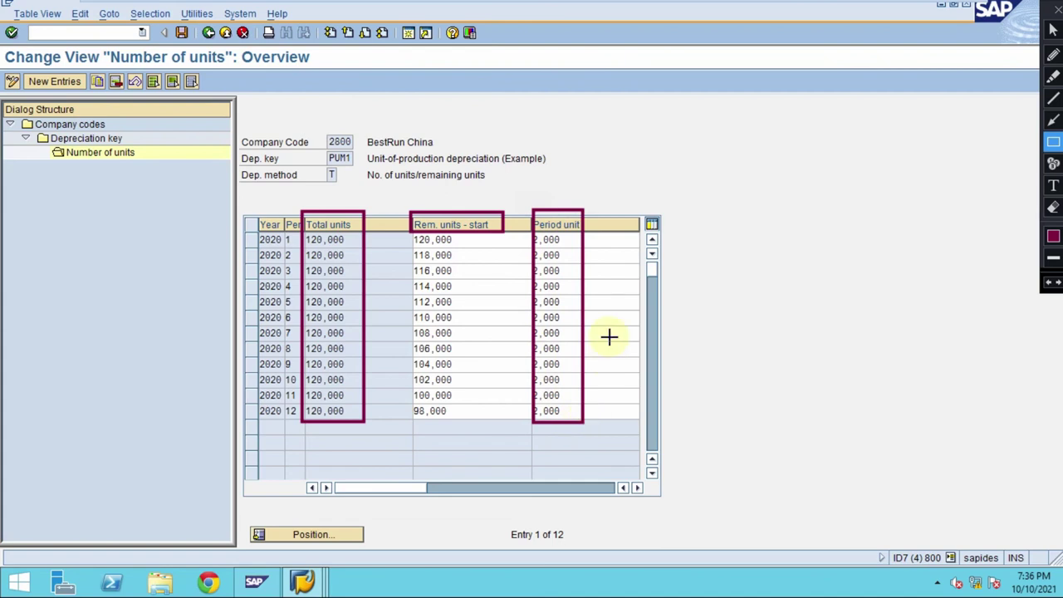
Back out through Depreciation key and Company codes to the SAP Easy Access menu.
key("Escape")
key("F3")
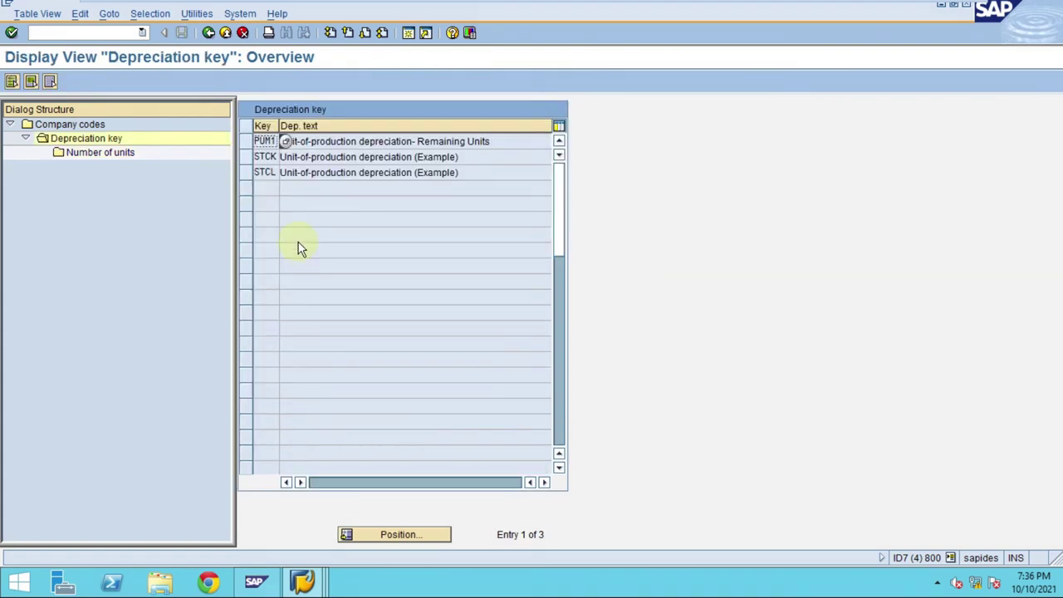
left_click(209, 32)
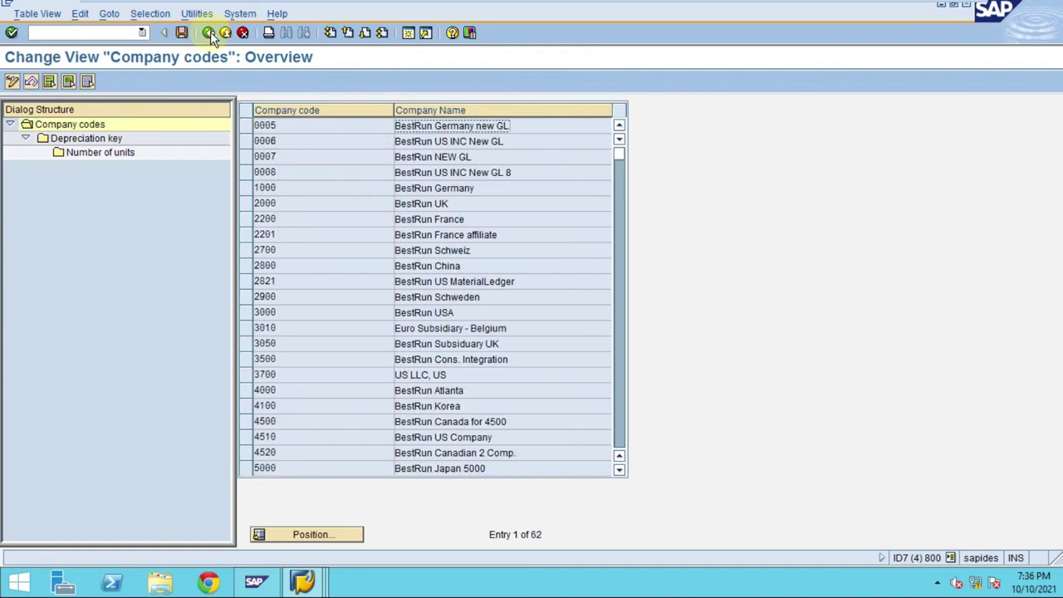
left_click(208, 32)
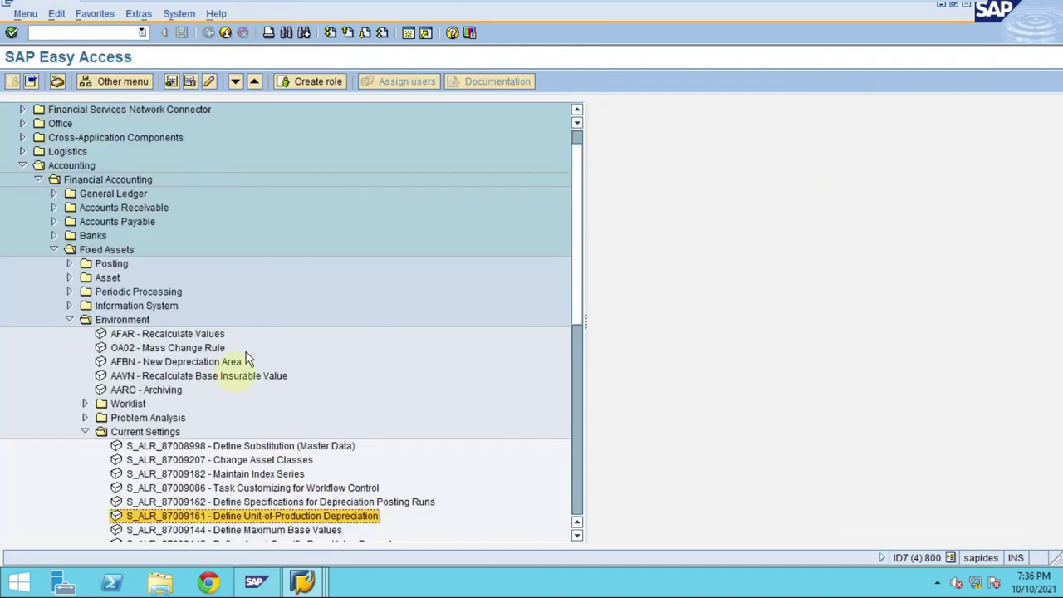
Bring Excel to the front on the Intermediate sheet's course outline.
mouse_move(368, 4)
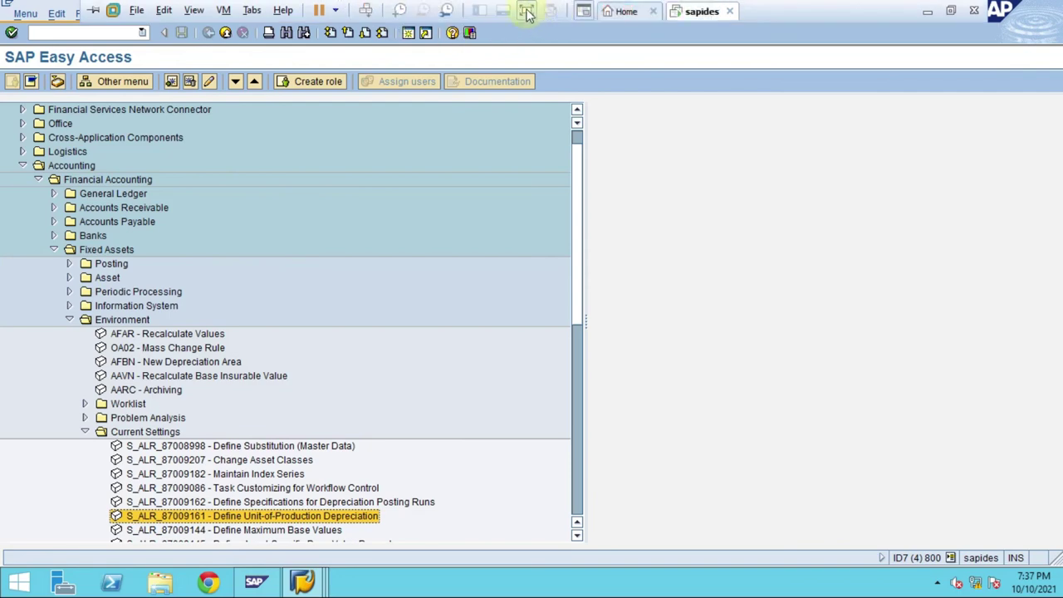
left_click(527, 11)
left_click(456, 586)
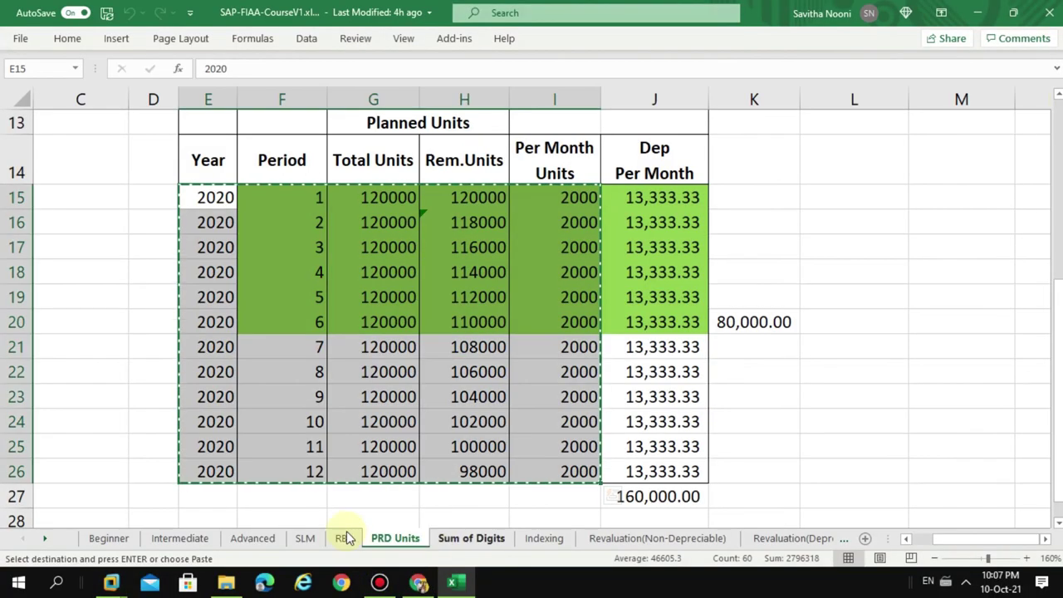
left_click(166, 540)
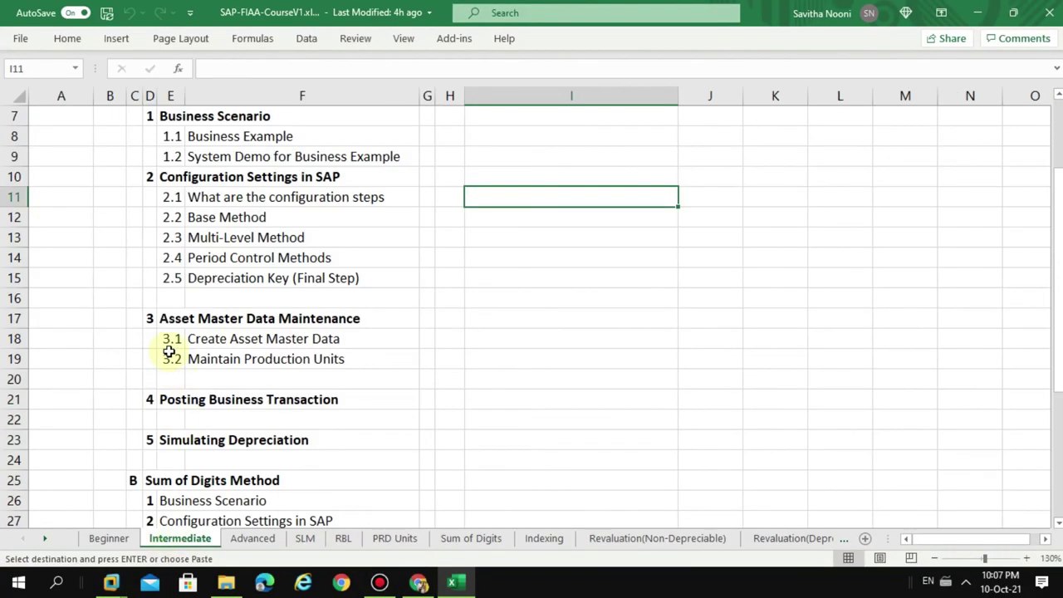
Point out the remaining topics: Posting Business Transaction and Simulating Depreciation.
left_click(272, 318)
left_click(266, 381)
scroll(257, 404, "down", 1)
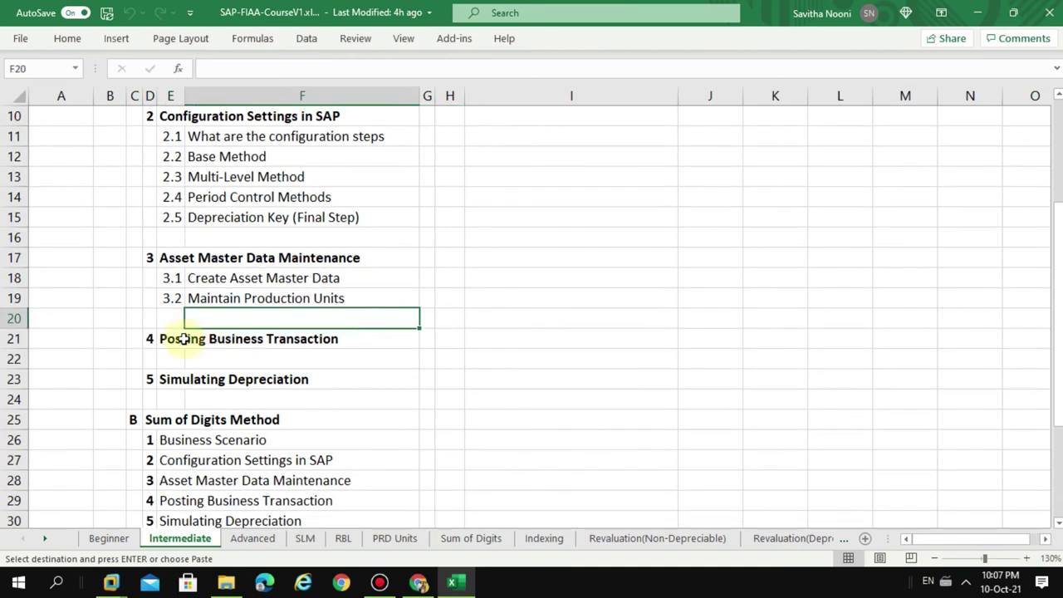
left_click(178, 340)
left_click(199, 381)
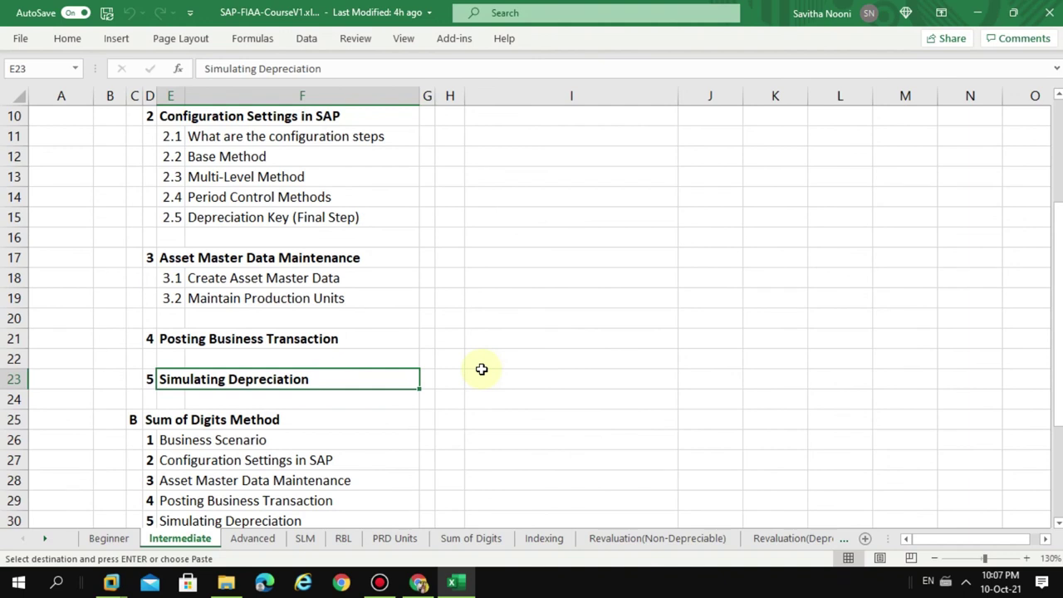